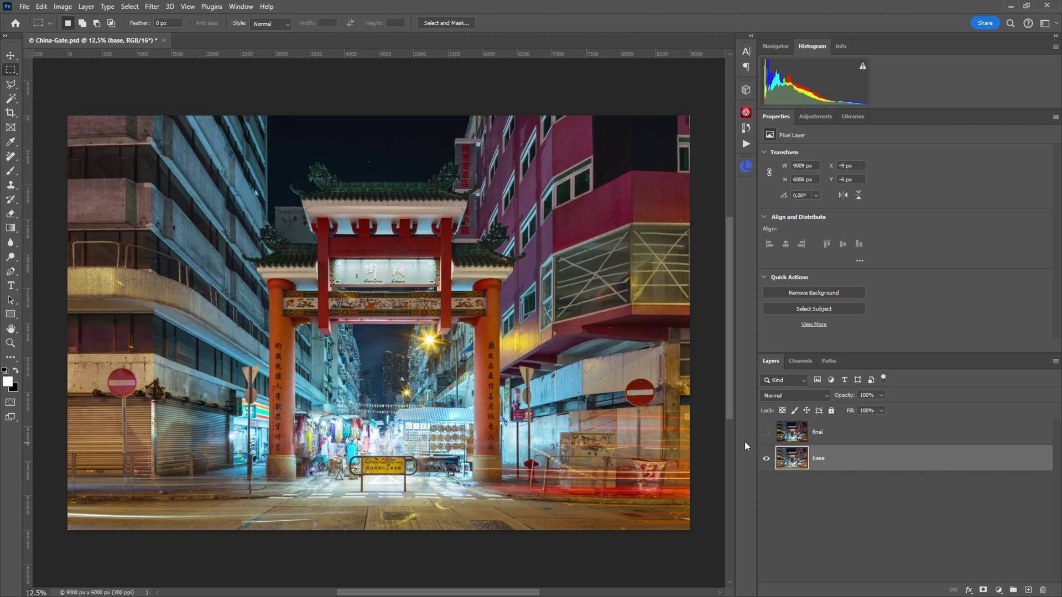
Step: Toggle the final layer's visibility to compare it with base, leaving final visible
click(766, 432)
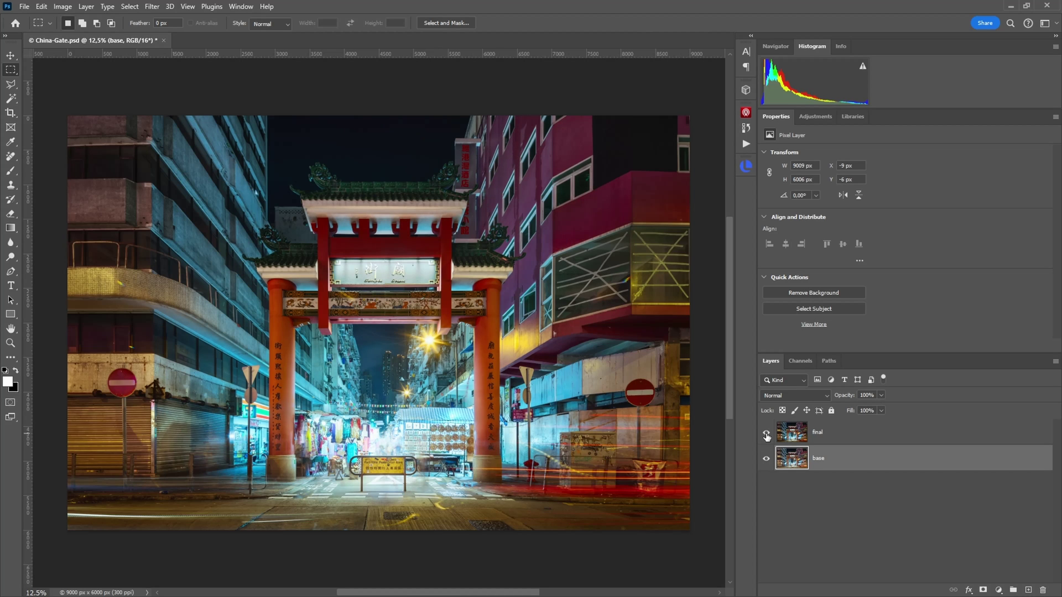
click(766, 432)
click(766, 433)
Step: Hide final, duplicate base as base copy, and open the copy in Luminar Neo
click(766, 435)
drag(892, 462, 1025, 591)
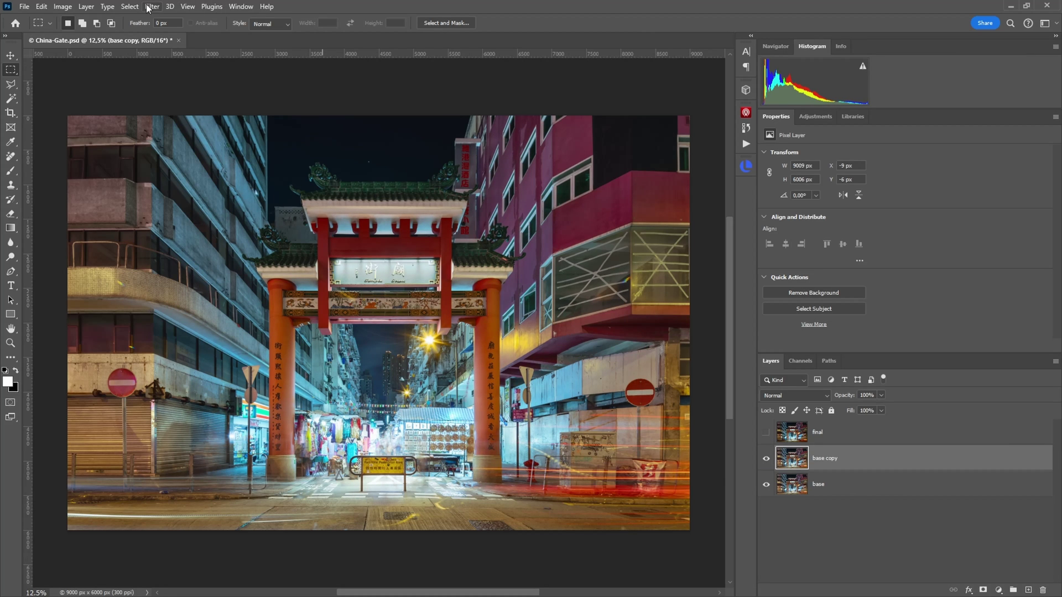
click(148, 8)
mouse_move(164, 266)
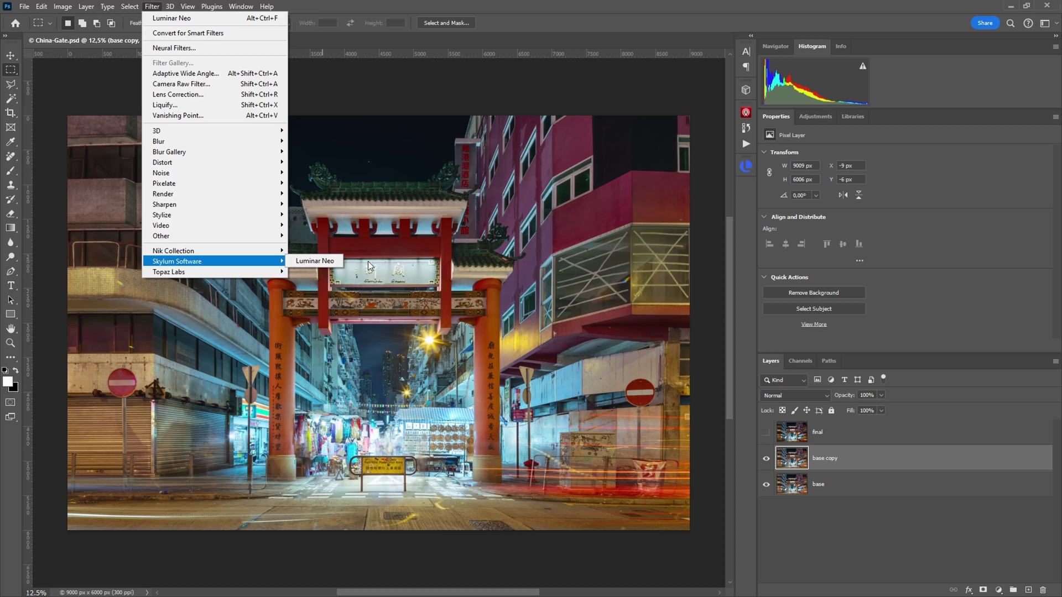
click(335, 260)
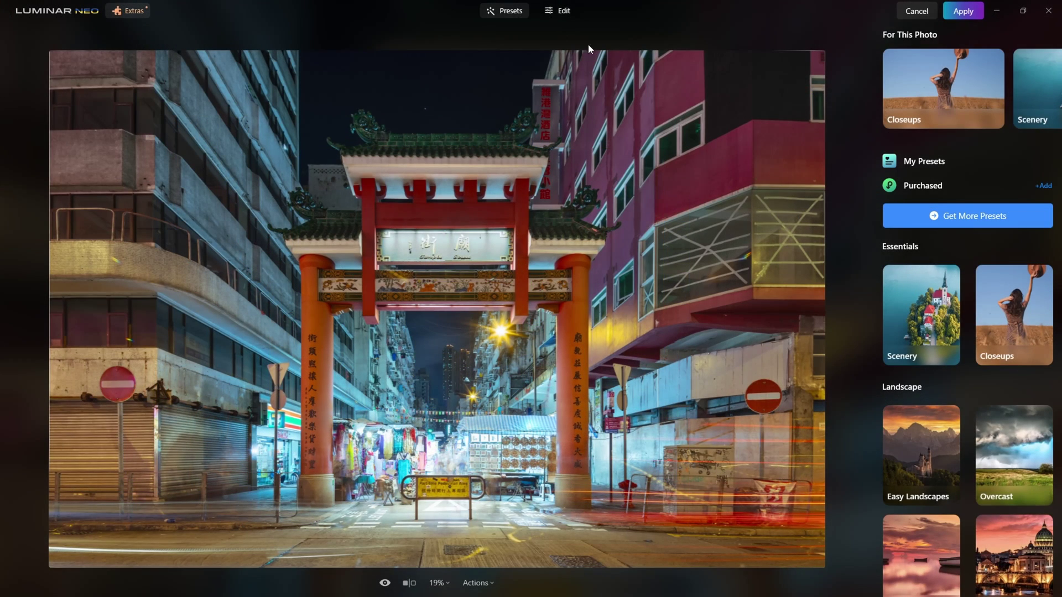
Step: In Edit, open Magic Light, raise its Intensity and set 8 beams
click(564, 17)
scroll(981, 157, down, 2)
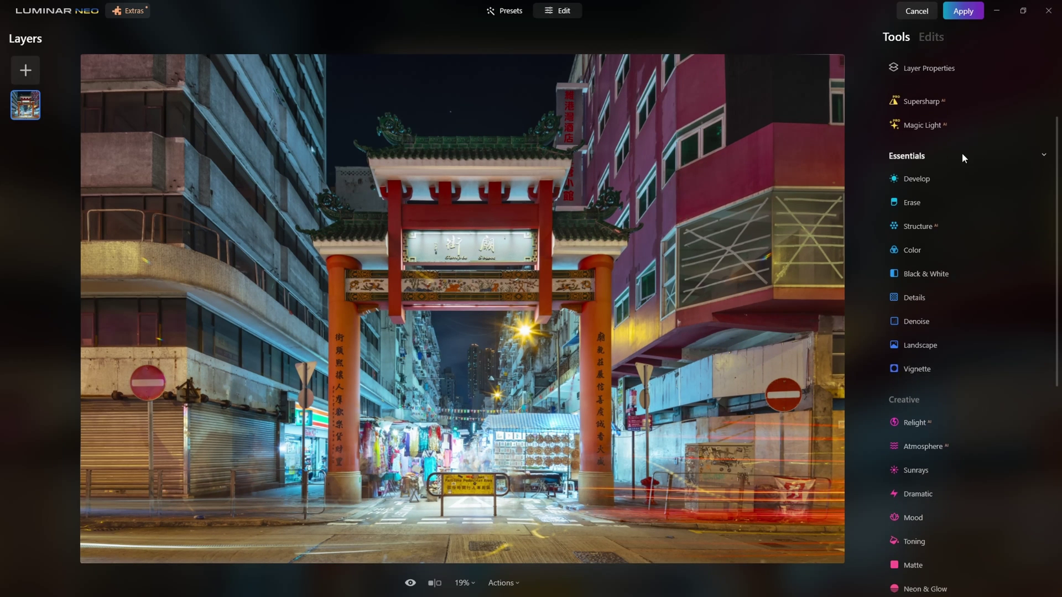
scroll(961, 153, up, 2)
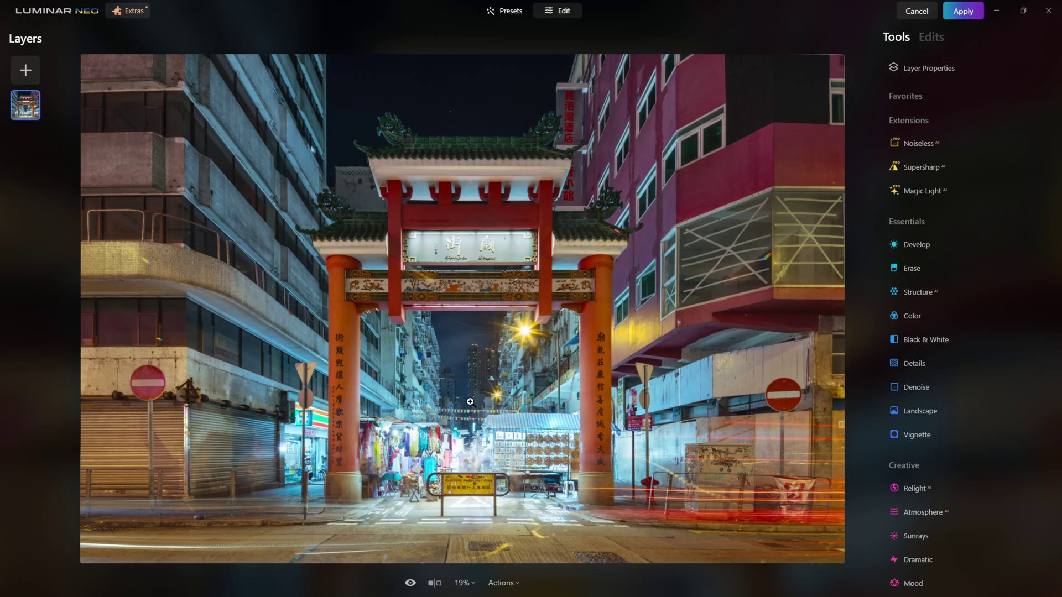
click(922, 191)
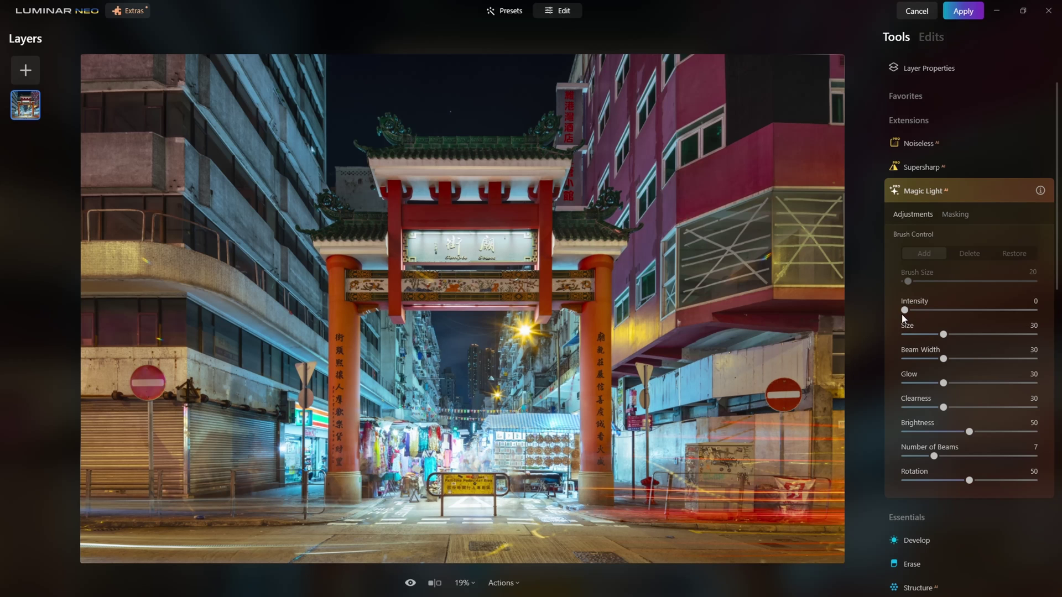
drag(913, 313, 975, 313)
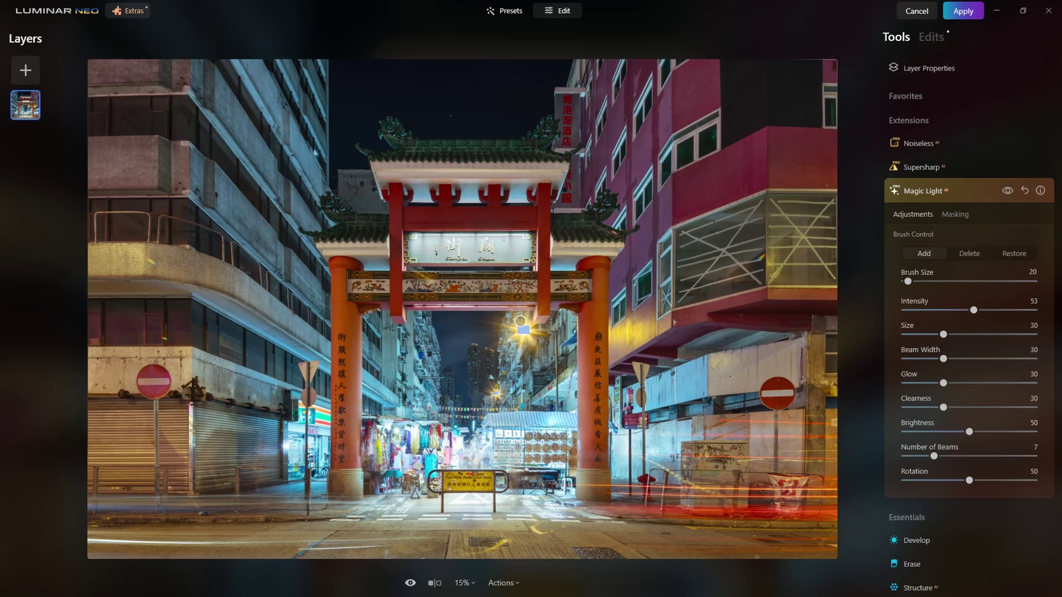
drag(935, 456, 941, 457)
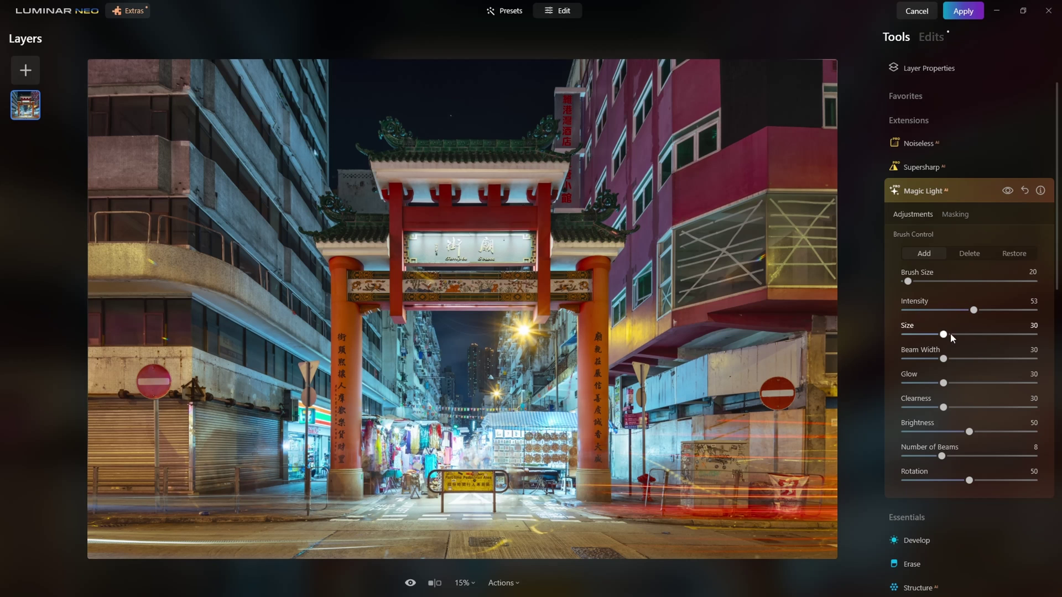
Step: Set Magic Light Rotation 47, Clearness 20, Glow 51 and fine-tune beam Size
drag(969, 481, 966, 483)
mouse_move(944, 408)
mouse_down()
mouse_move(973, 412)
mouse_move(931, 408)
mouse_up()
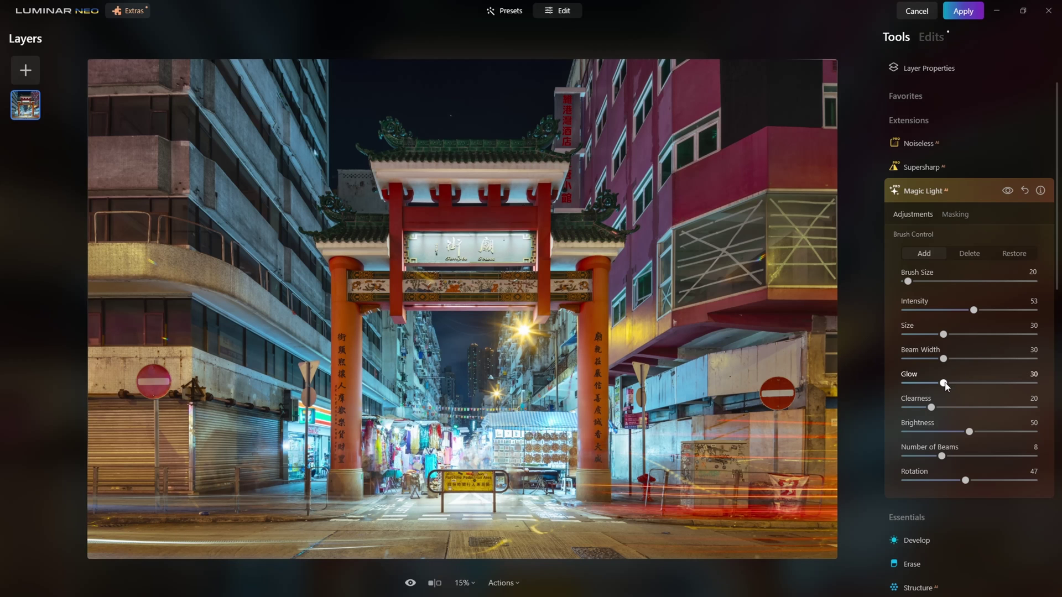
drag(946, 385, 970, 382)
drag(942, 335, 947, 362)
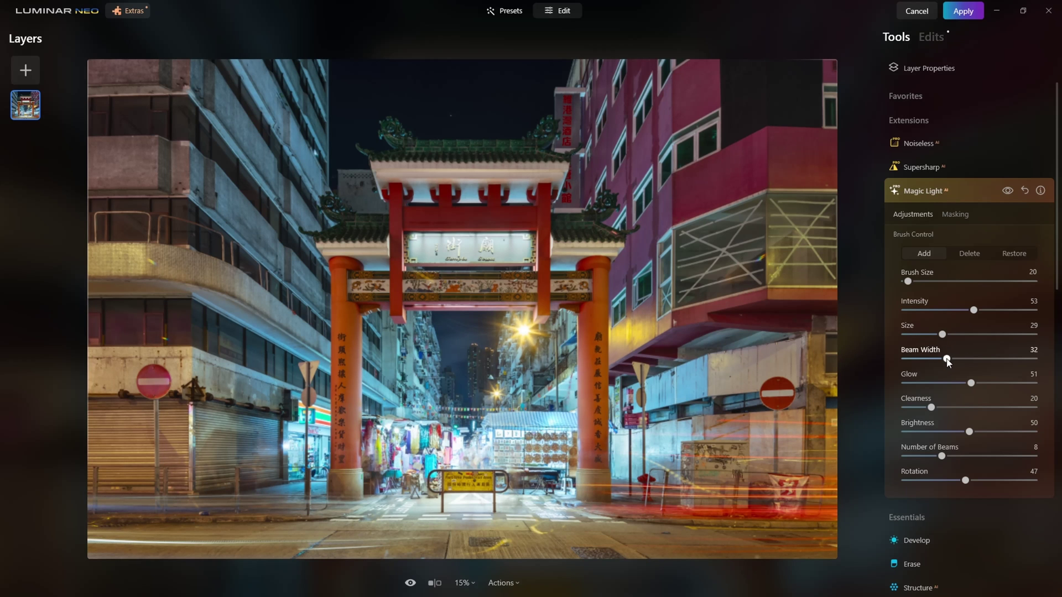
Step: Lower Magic Light Intensity to 40, comparing with it on and off, then collapse it
click(1007, 194)
click(1006, 194)
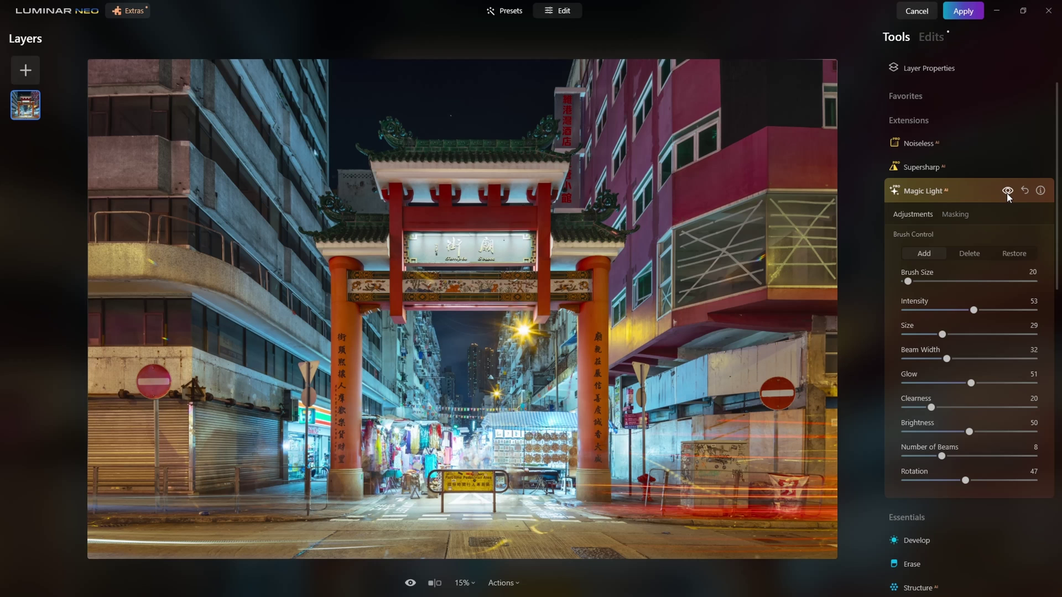
drag(974, 310, 958, 311)
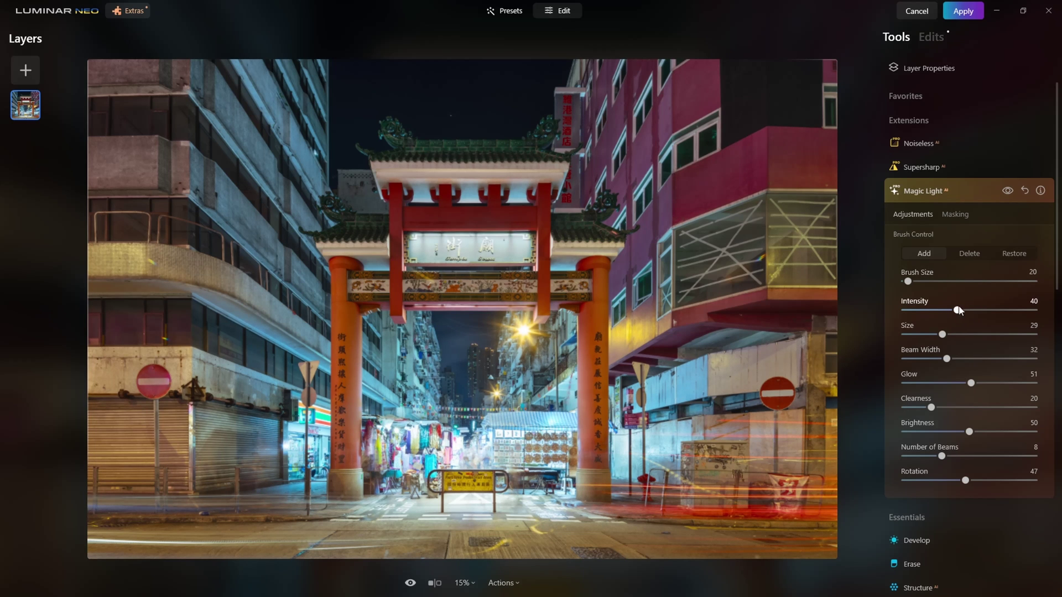
click(1007, 194)
click(1007, 194)
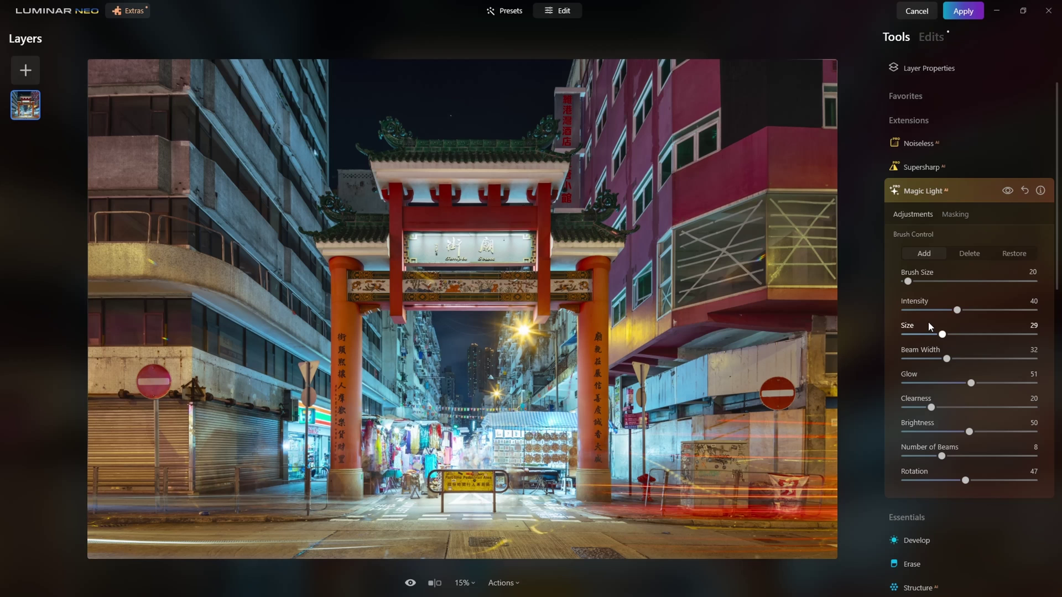
click(973, 192)
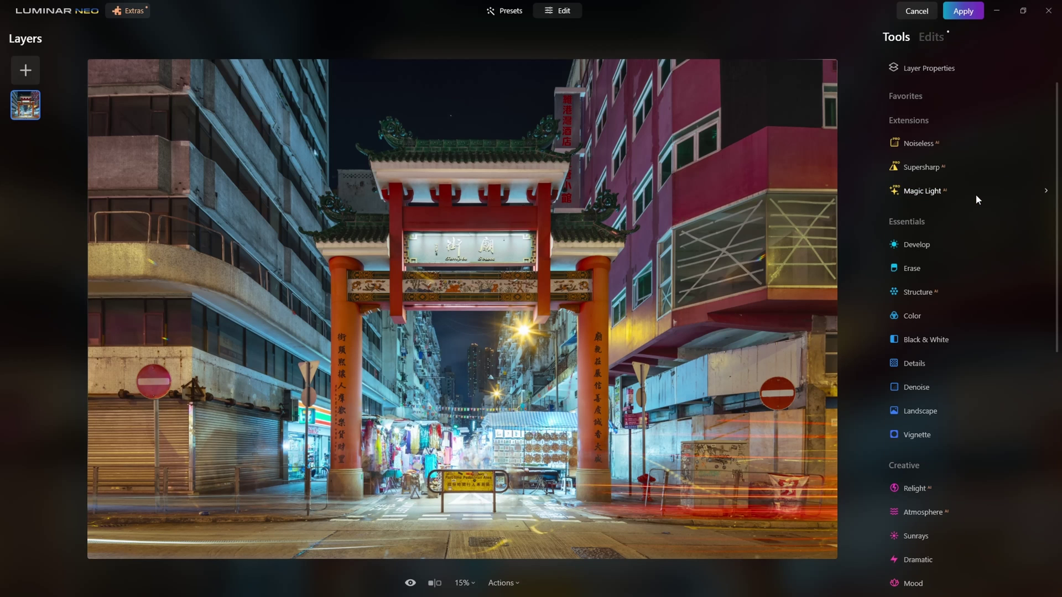
Step: Open Neon & Glow from the Creative tools at Hue 270 and clear the test stroke
scroll(1054, 302, down, 3)
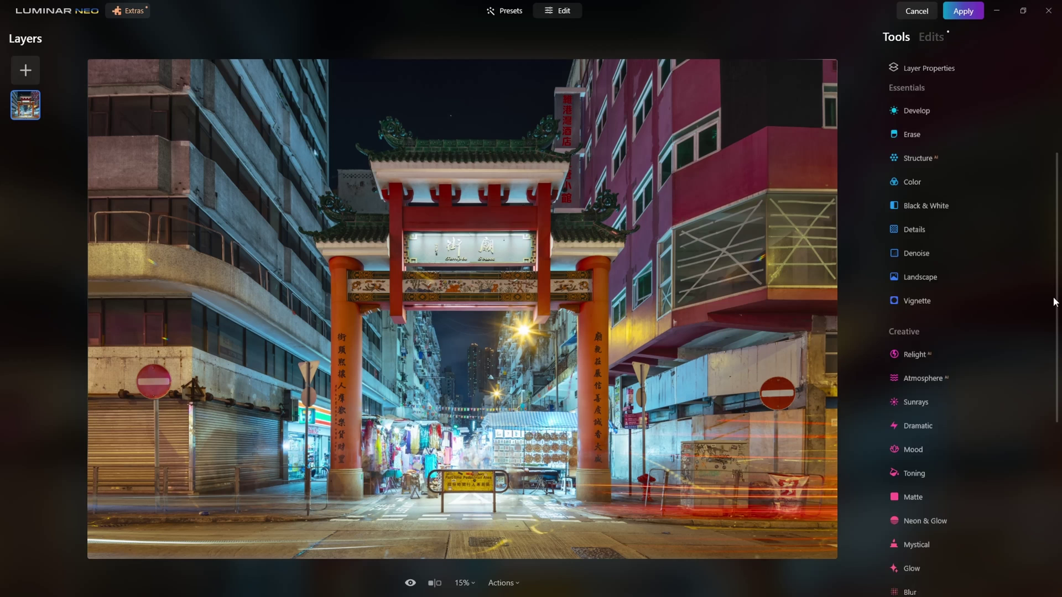
drag(1054, 301, 1050, 354)
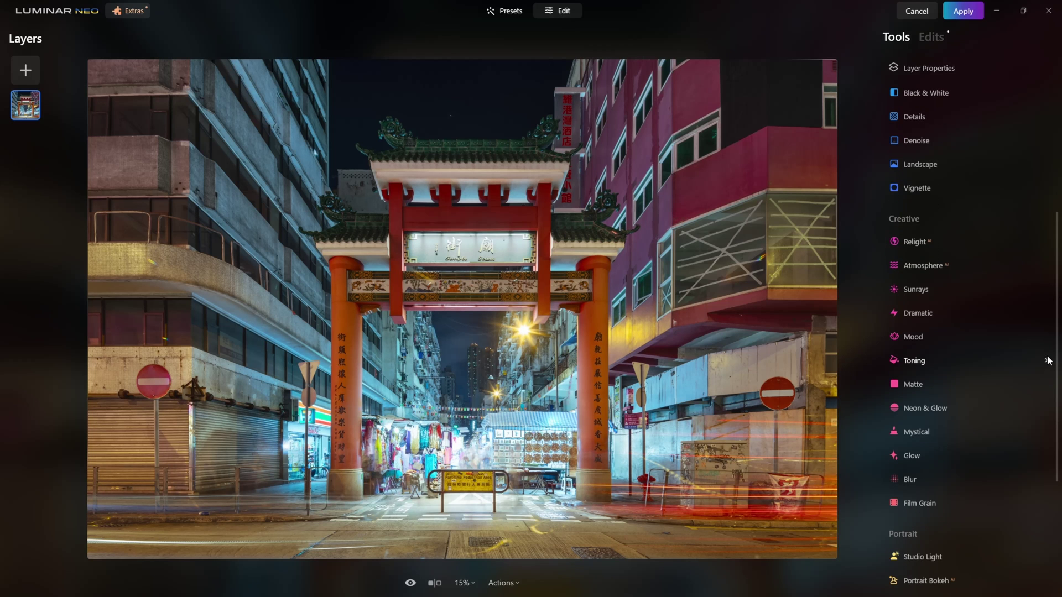
click(921, 409)
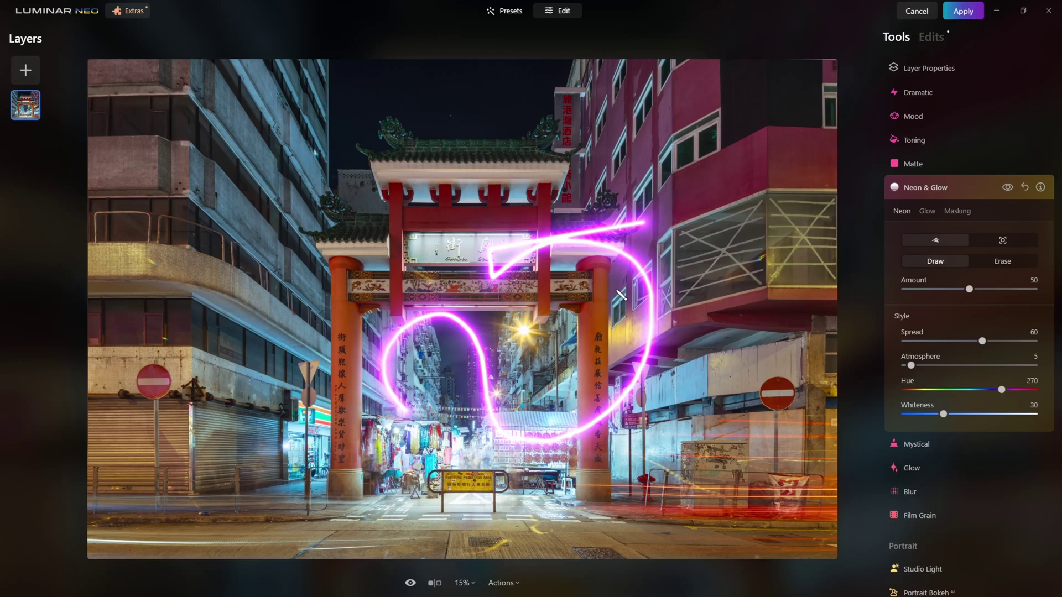
click(1025, 187)
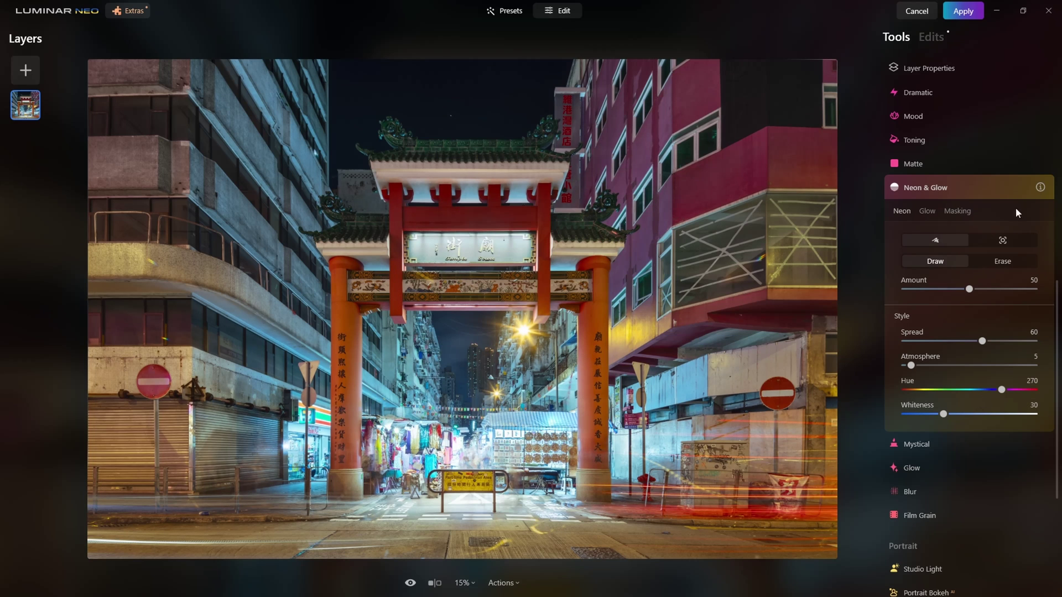
Step: Paint a neon glow near the gate centre and shift its Hue toward blue
click(469, 453)
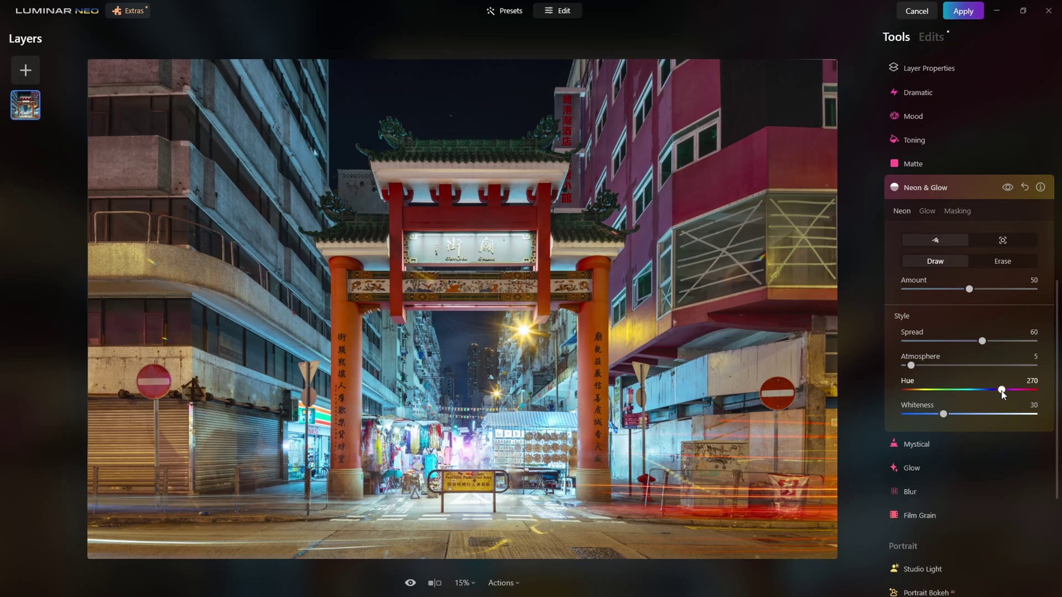
drag(1003, 394, 956, 414)
click(1007, 187)
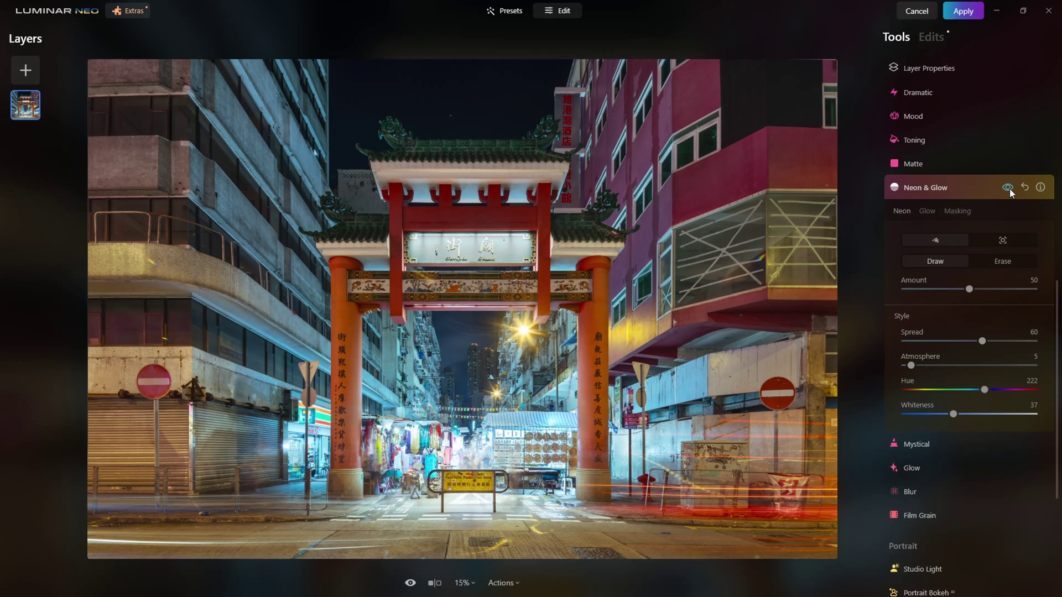
click(1008, 188)
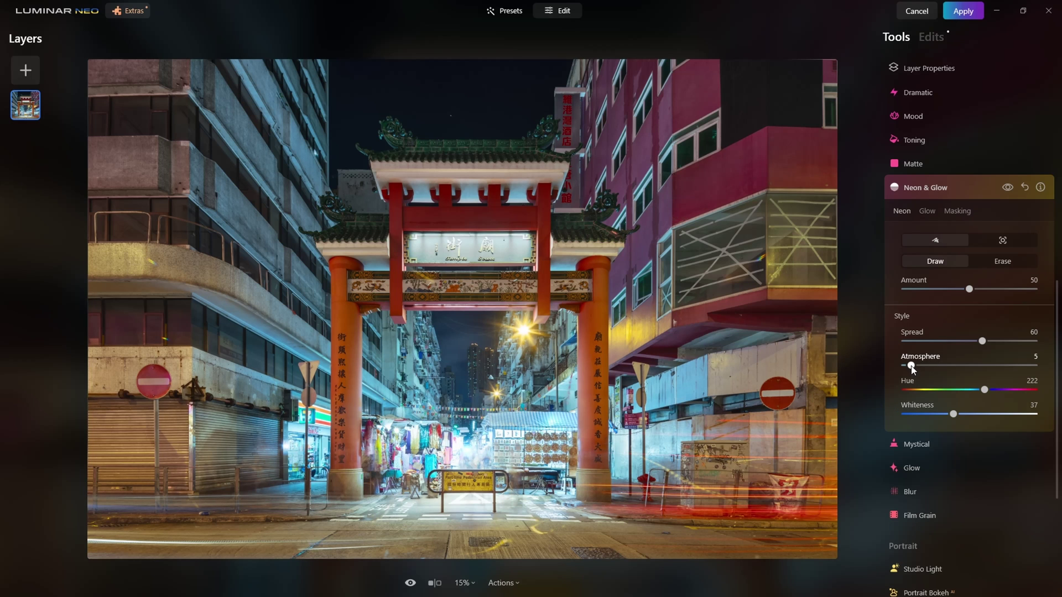
Step: Set the neon Atmosphere to 59 and Spread to 48, comparing with the effect off
drag(911, 367, 1007, 370)
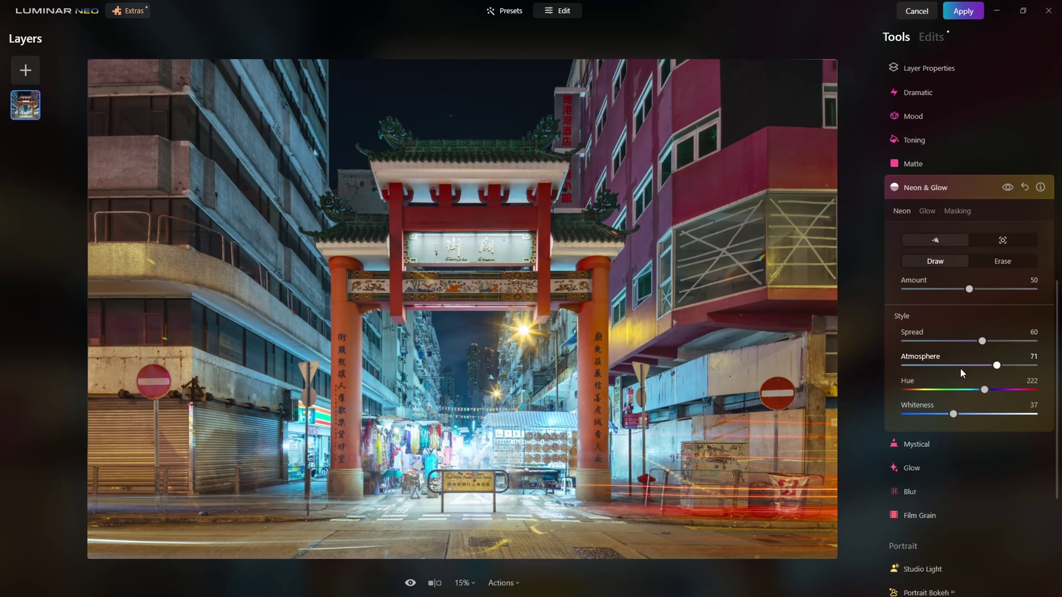
click(1008, 188)
click(1007, 187)
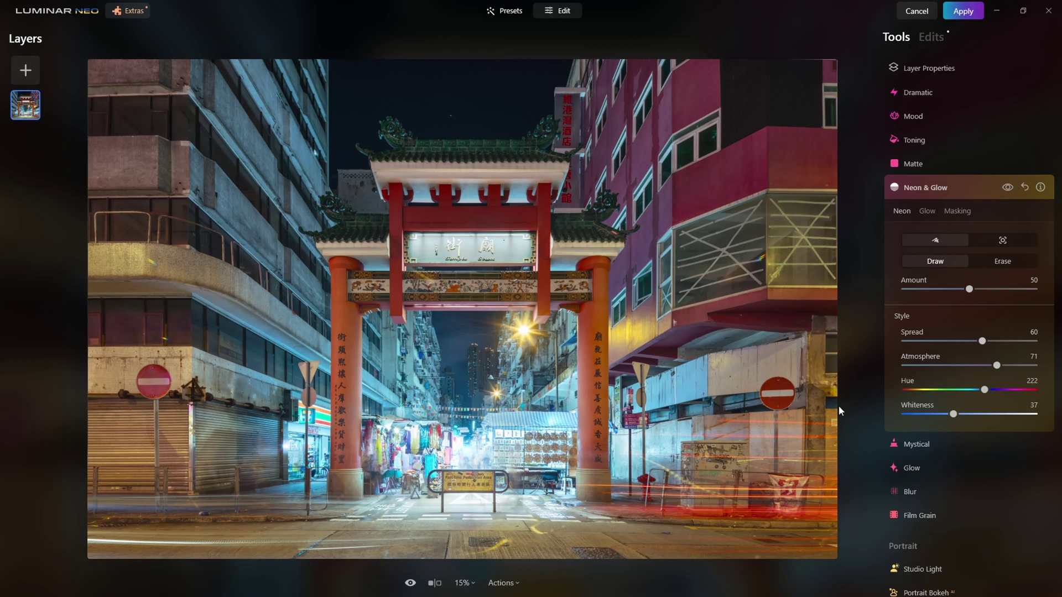
drag(996, 365, 971, 367)
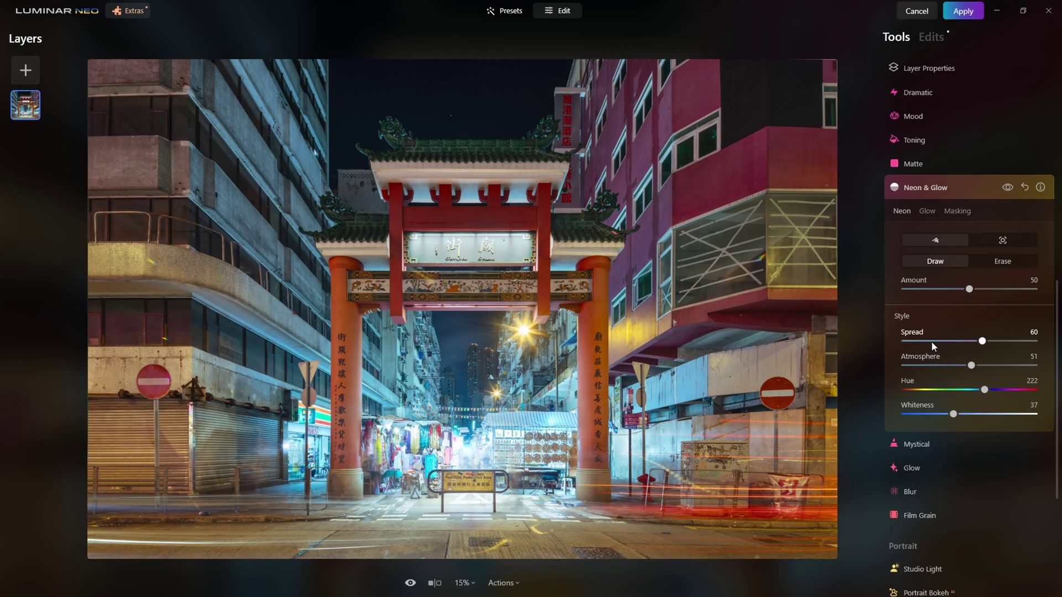
drag(984, 341, 948, 341)
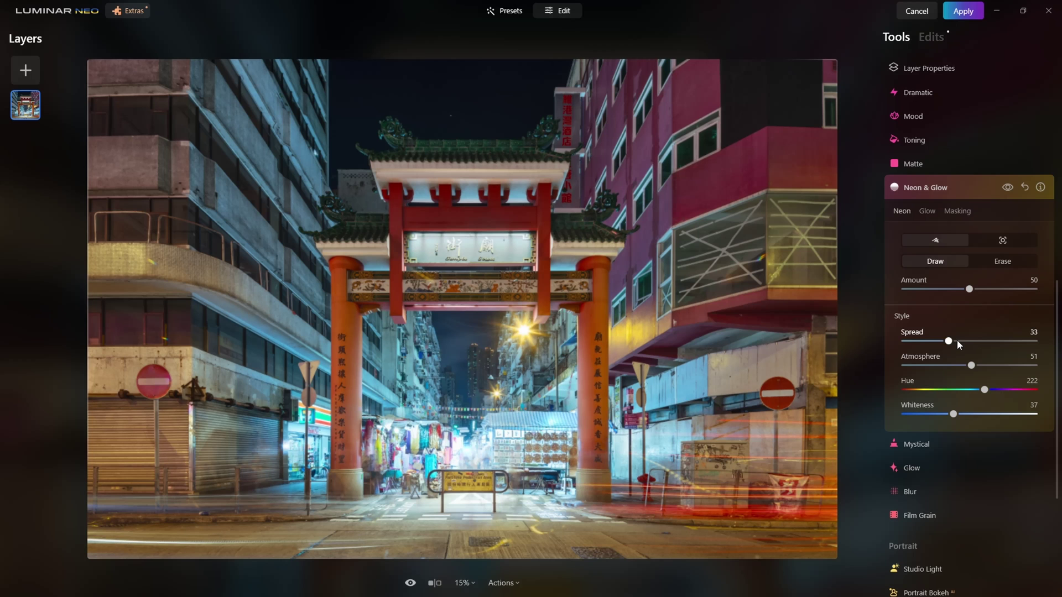
Step: Raise the Neon & Glow Amount to 61
click(1007, 188)
click(1007, 188)
click(970, 289)
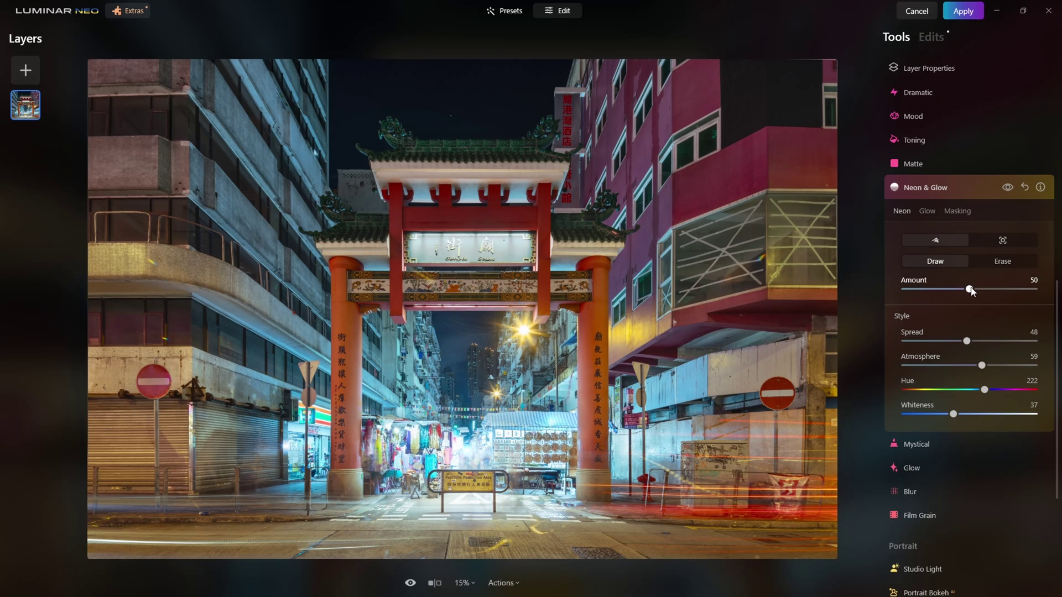
mouse_move(977, 289)
mouse_down()
mouse_move(1023, 288)
mouse_move(966, 288)
mouse_move(985, 288)
mouse_up()
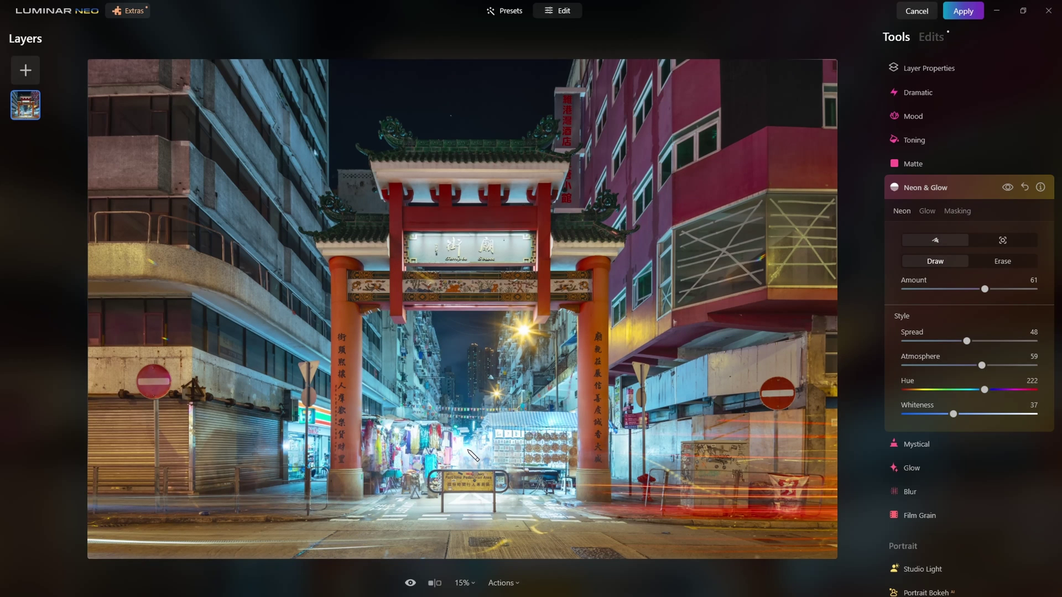
Step: Set up an Erase brush mask for Neon & Glow with Size 70
click(963, 211)
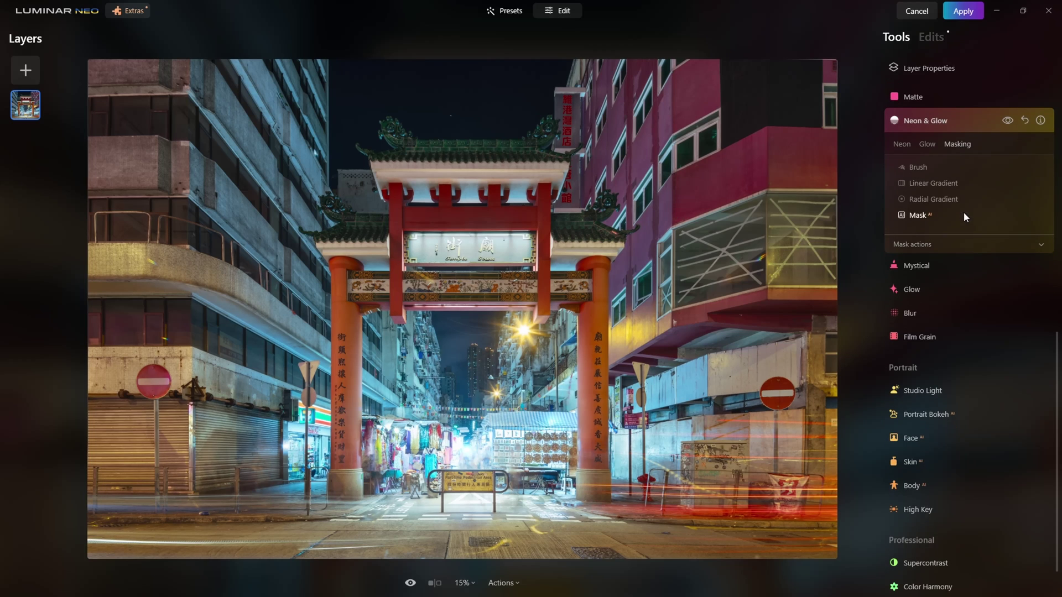
click(917, 166)
click(997, 184)
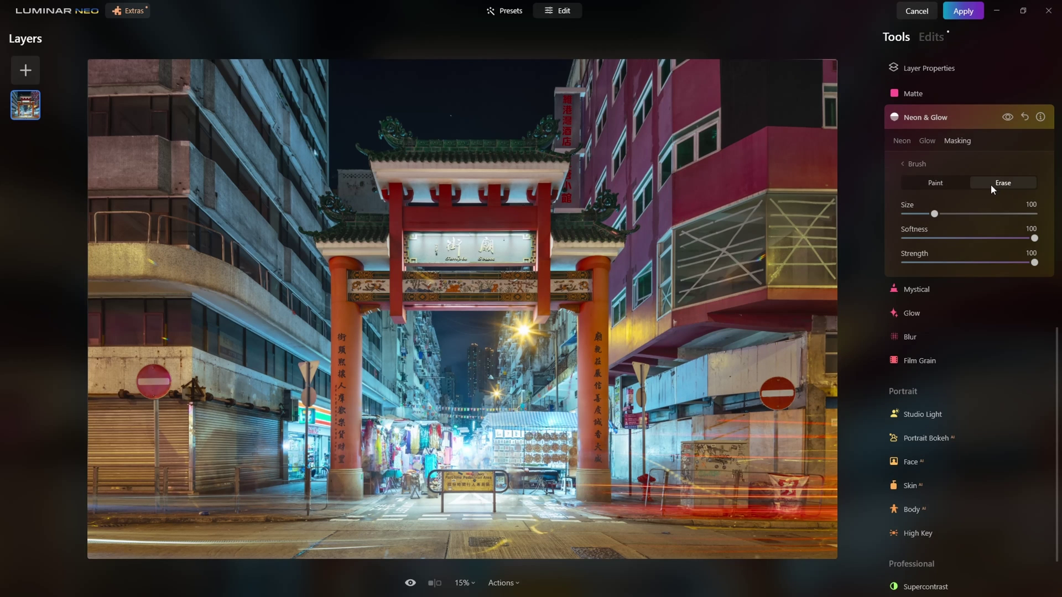
click(964, 264)
drag(934, 213, 924, 216)
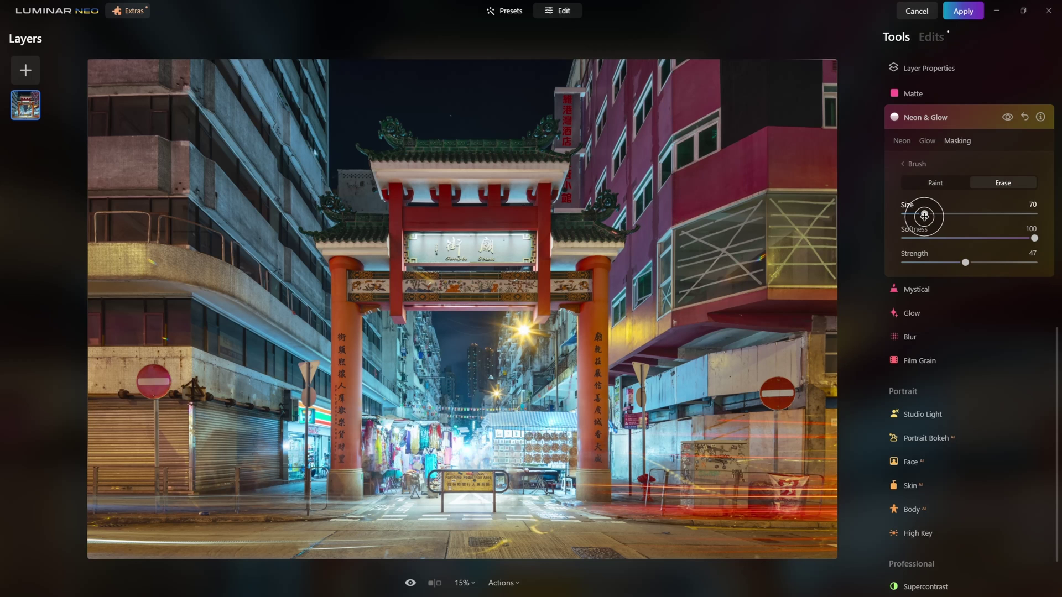
Step: Lower brush Strength to 17 and erase the glow from parts of the photo
drag(463, 449, 467, 448)
drag(965, 263, 926, 264)
drag(466, 450, 465, 441)
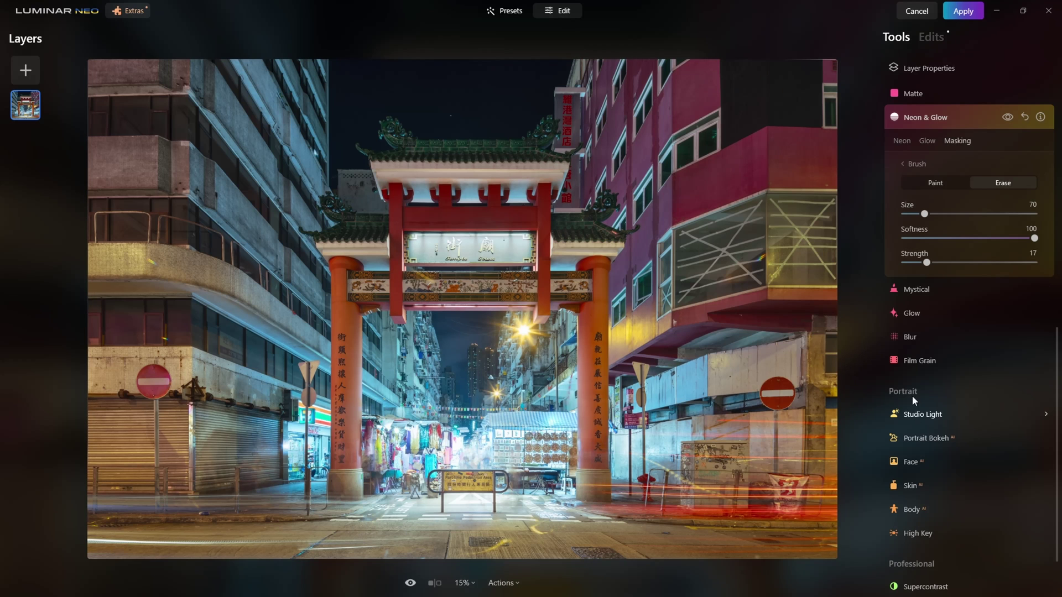
click(1006, 117)
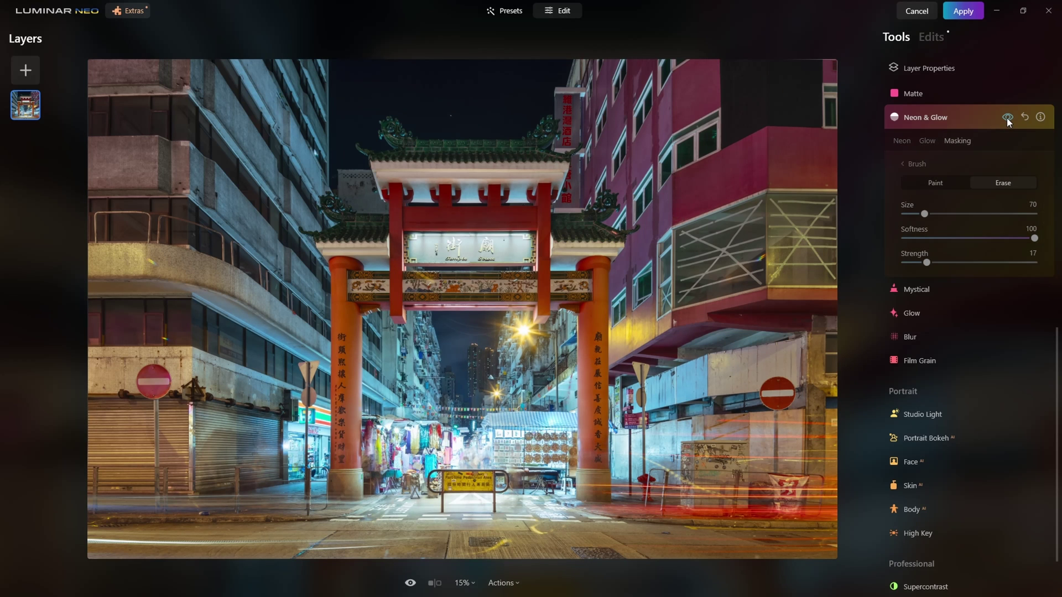
click(1007, 118)
click(1006, 117)
click(1006, 118)
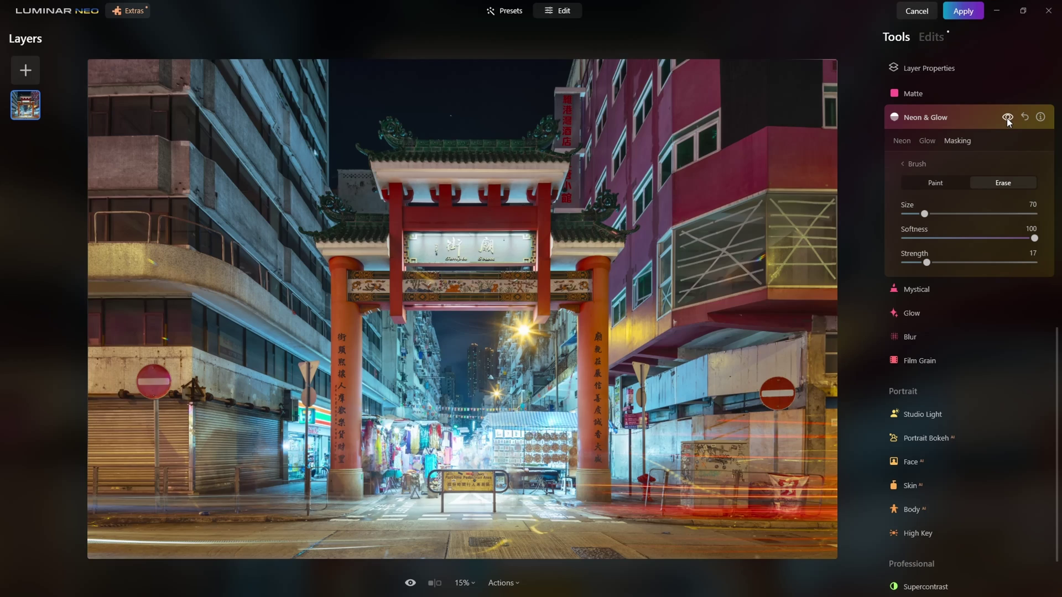
drag(467, 448, 462, 445)
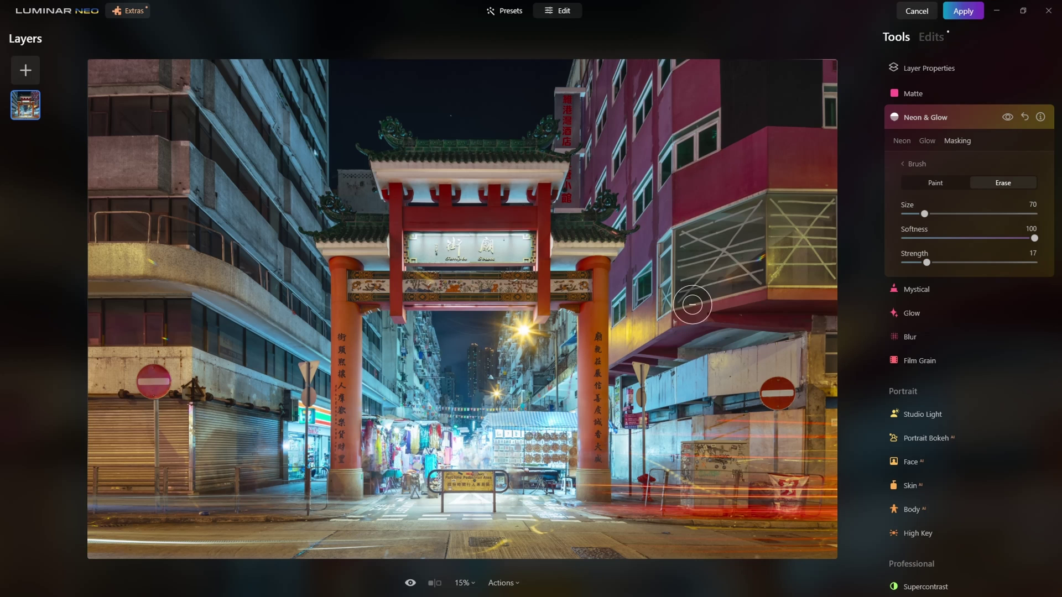
click(1007, 117)
click(1007, 118)
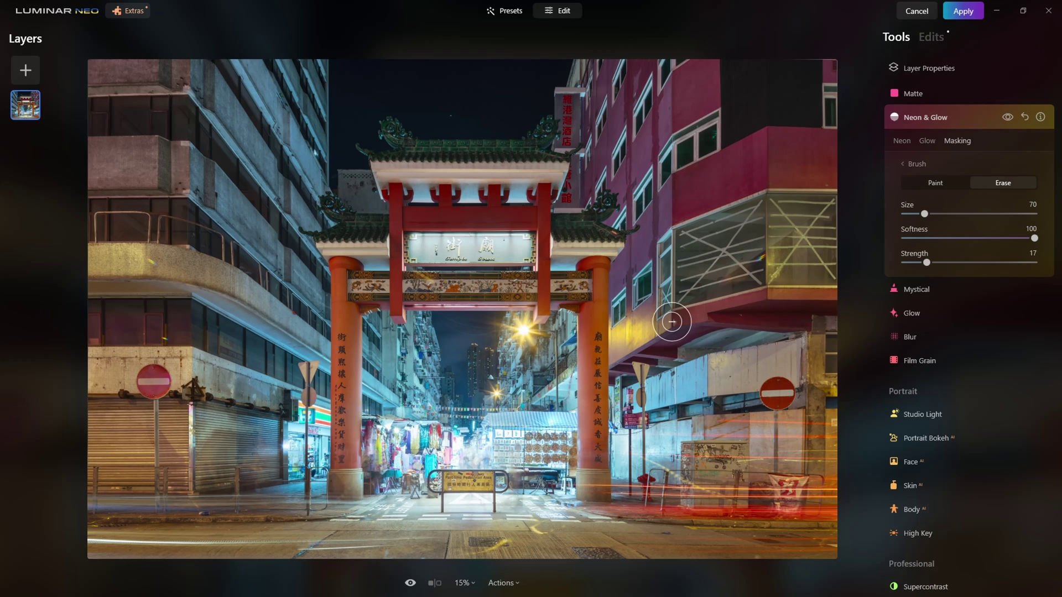
Step: Open the Glow tool, choose the Glow type and raise its Amount
click(978, 116)
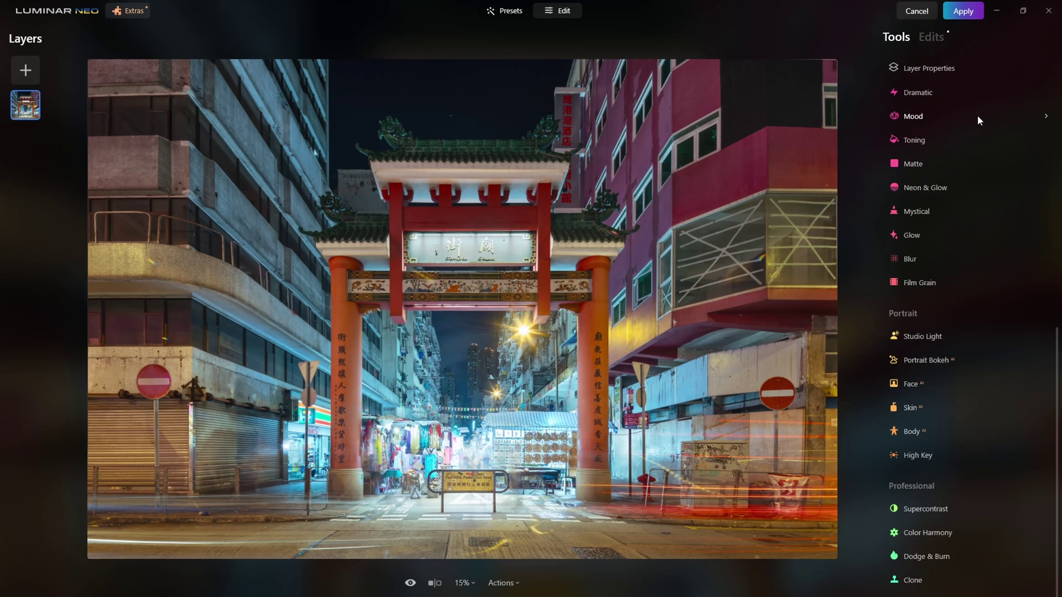
click(912, 235)
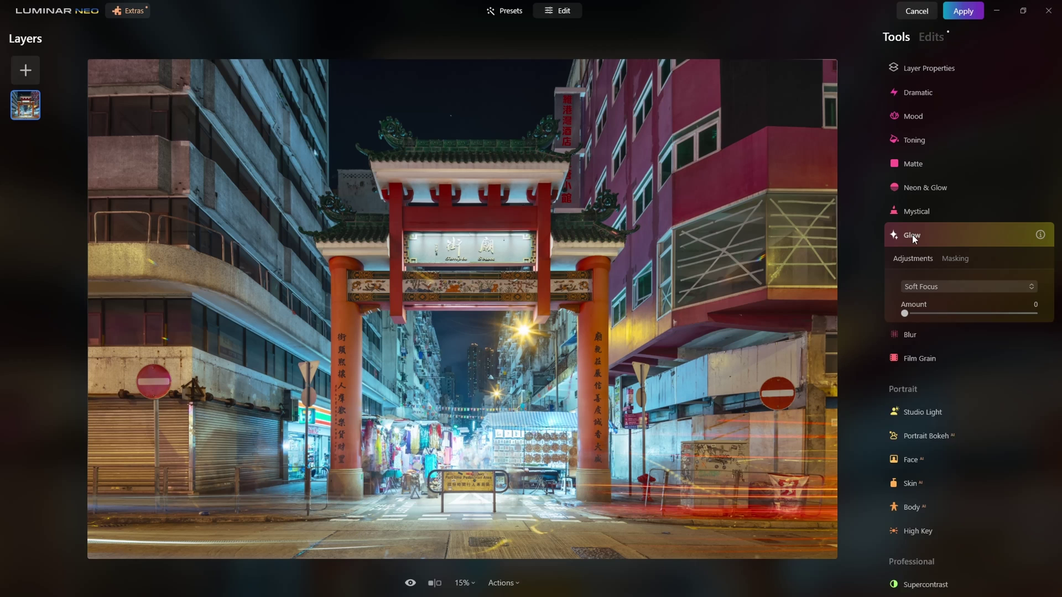
click(936, 286)
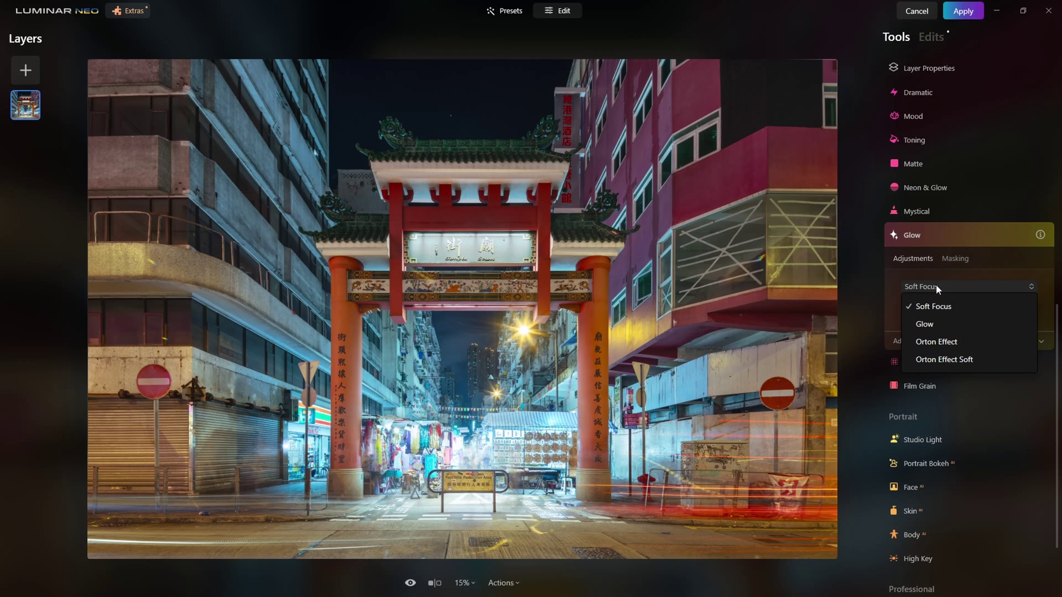
click(933, 326)
mouse_move(906, 314)
mouse_down()
mouse_move(974, 311)
mouse_move(909, 313)
mouse_up()
drag(981, 314, 1002, 314)
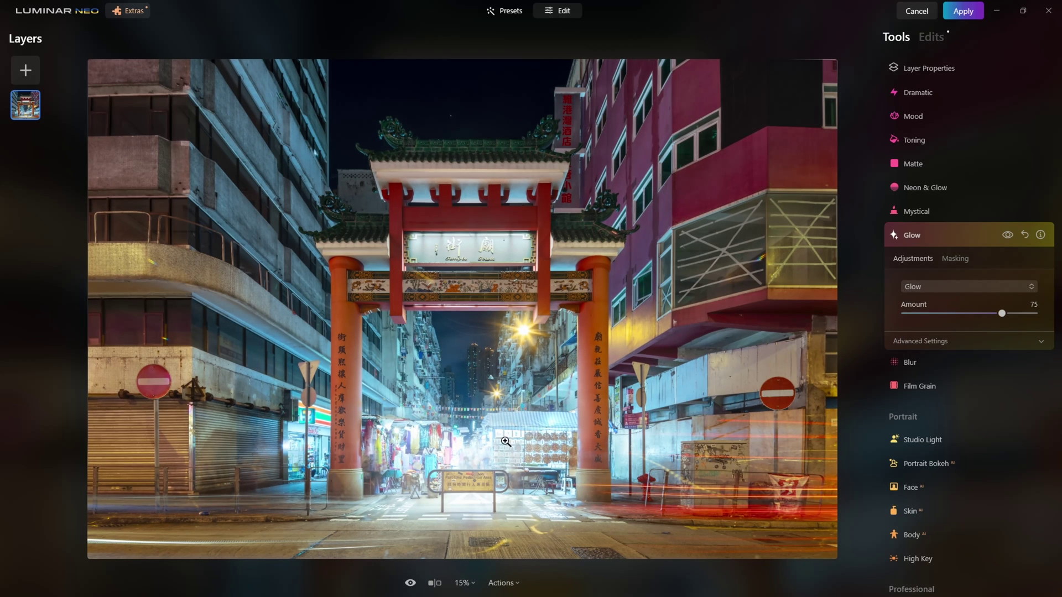
Step: In Advanced Settings set Warmth -17, Softness 9, Brightness -8, and lower Amount to 31
click(968, 341)
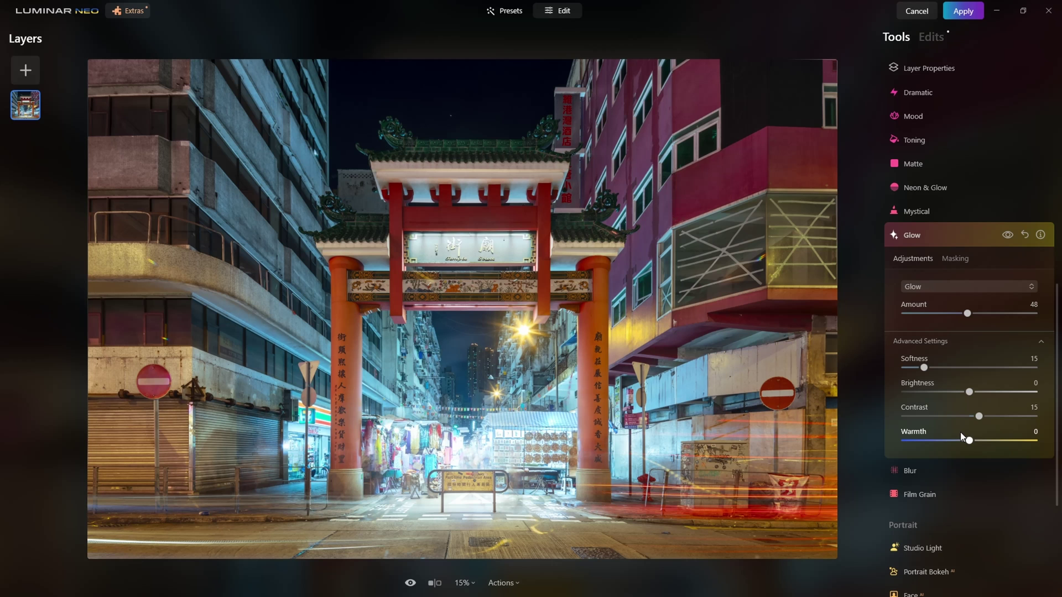
drag(966, 440, 956, 441)
drag(980, 419, 1011, 416)
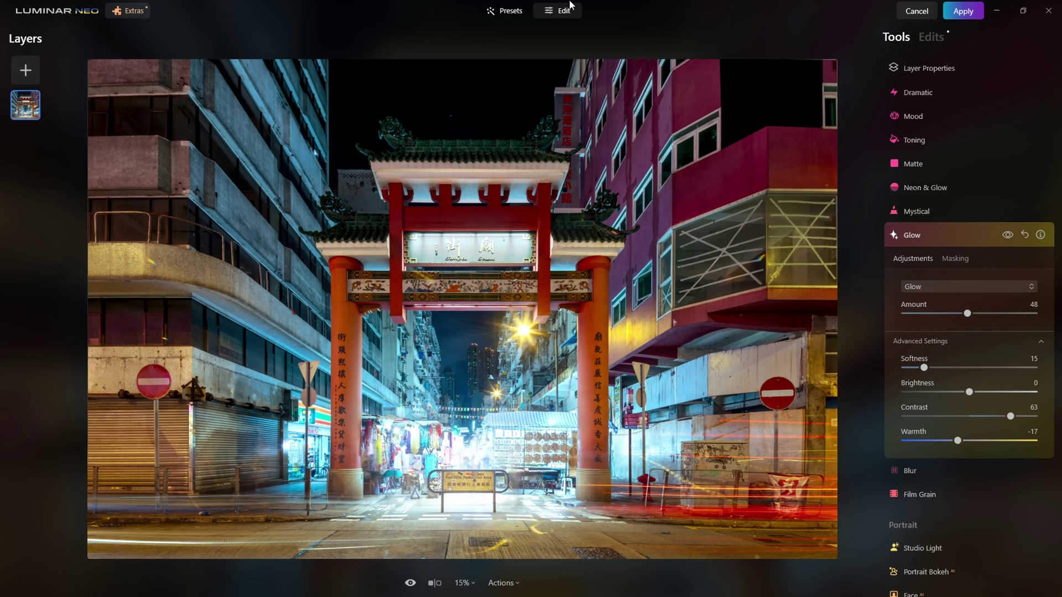
drag(924, 368, 916, 367)
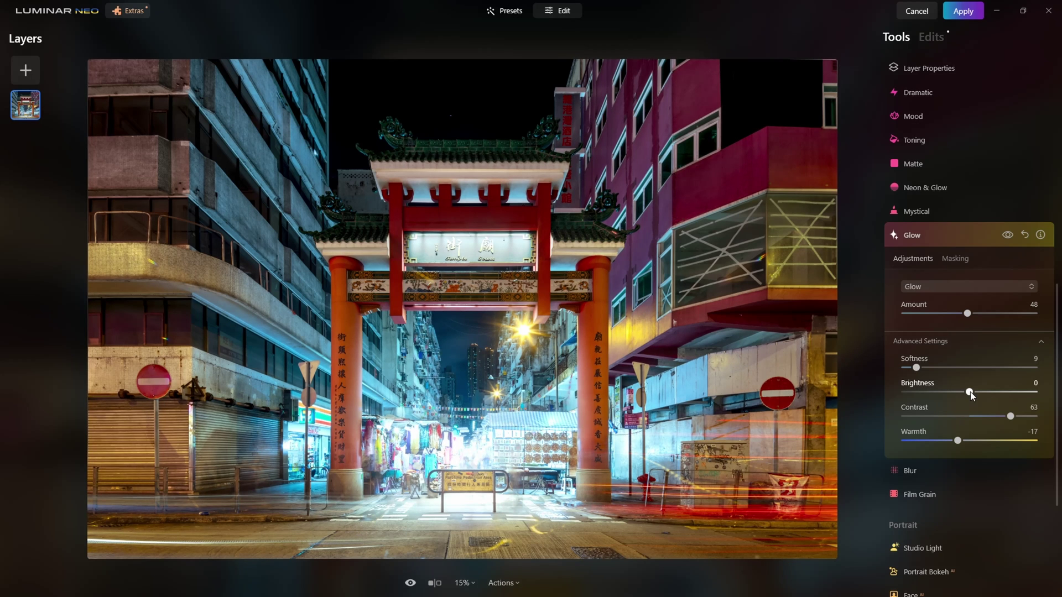
mouse_move(969, 392)
mouse_down()
mouse_move(983, 391)
mouse_move(962, 393)
mouse_up()
drag(967, 313, 945, 316)
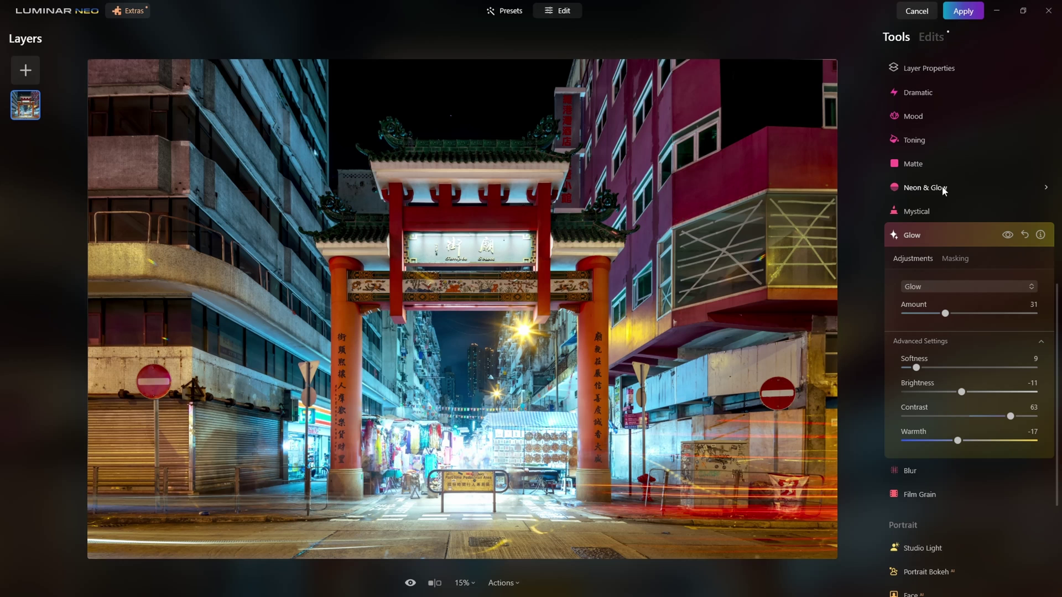
Step: Reduce the Glow Contrast to 32, comparing the photo with Glow on and off
click(1008, 236)
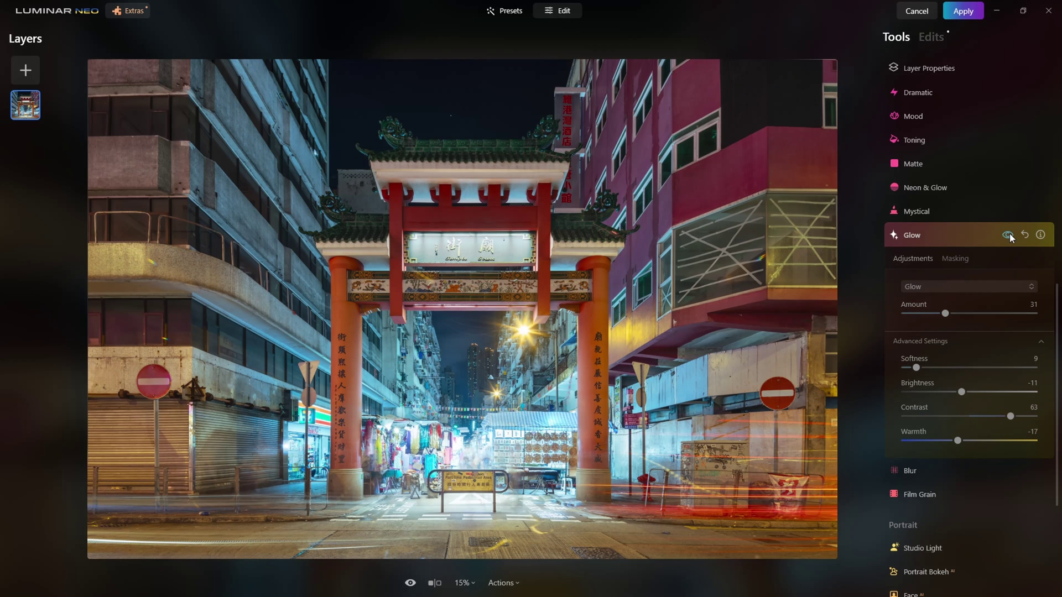
click(1008, 236)
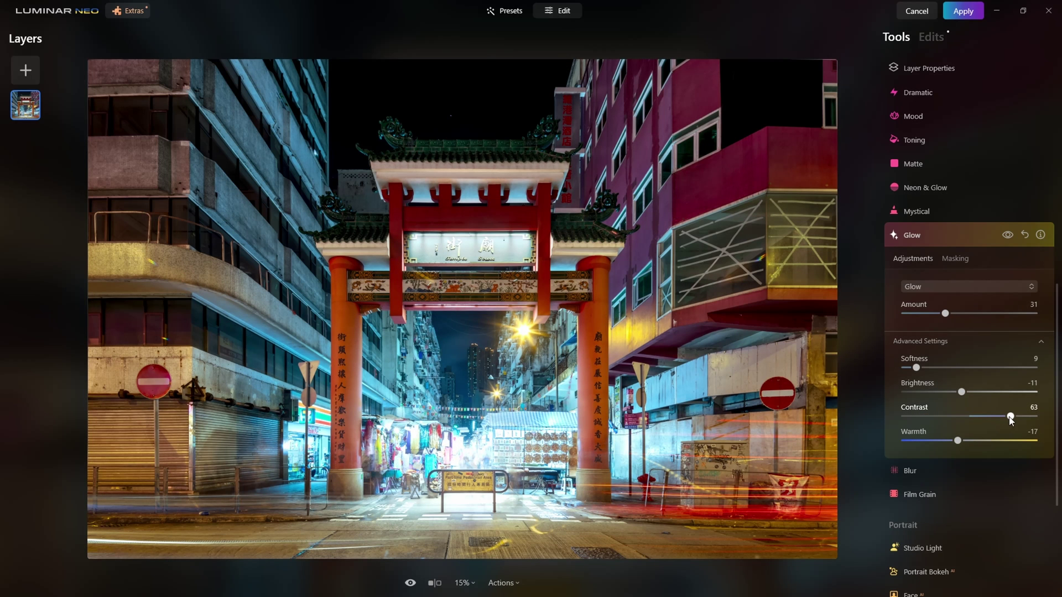
drag(1009, 418, 963, 395)
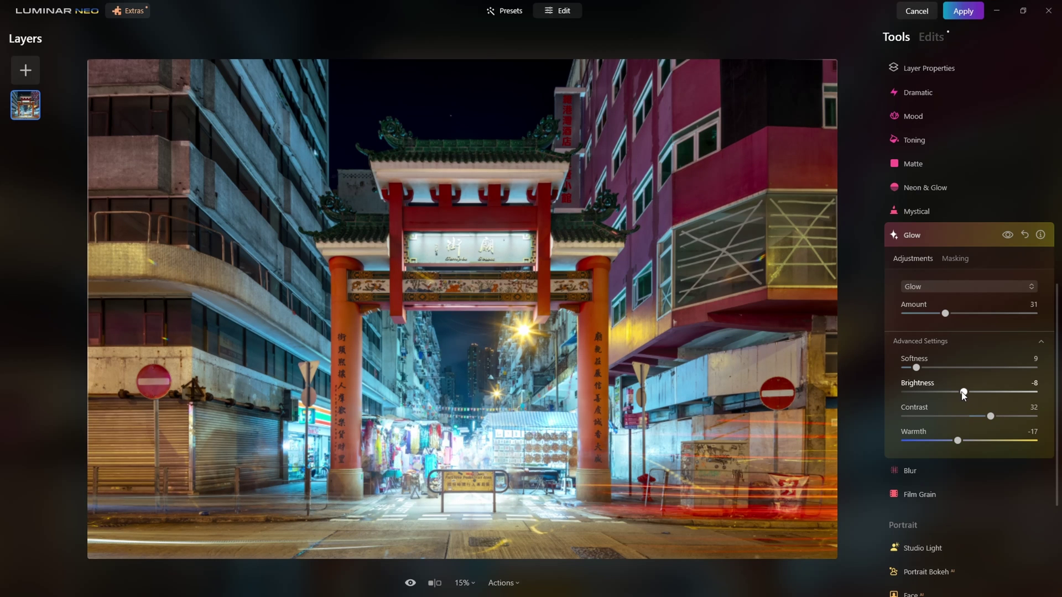
click(1008, 236)
click(1008, 237)
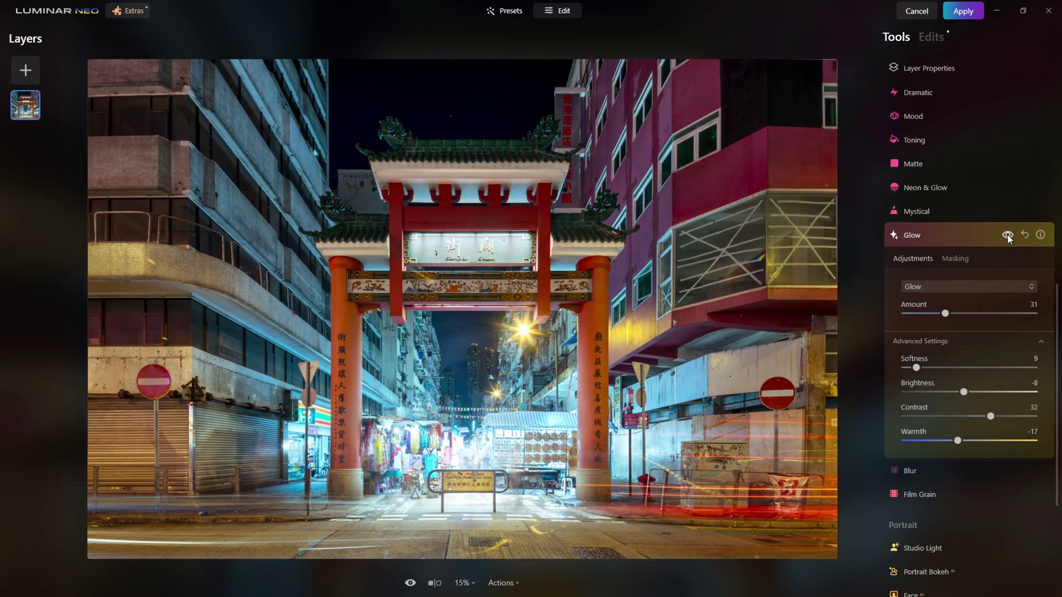
click(1008, 236)
click(1007, 236)
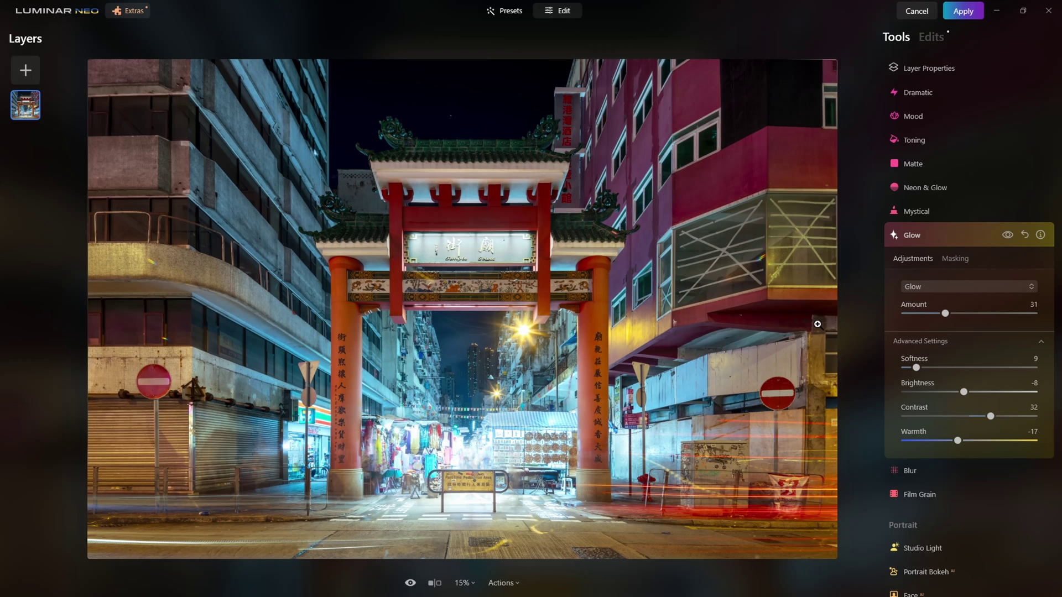
Step: Open Relight and set Brightness Near to -59 to darken the foreground
click(951, 236)
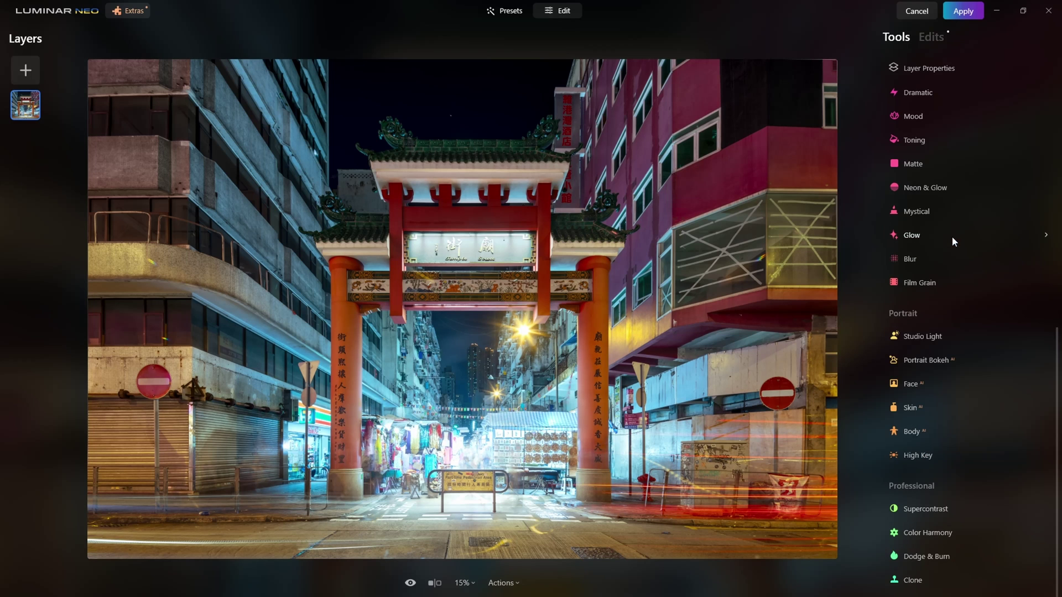
click(930, 36)
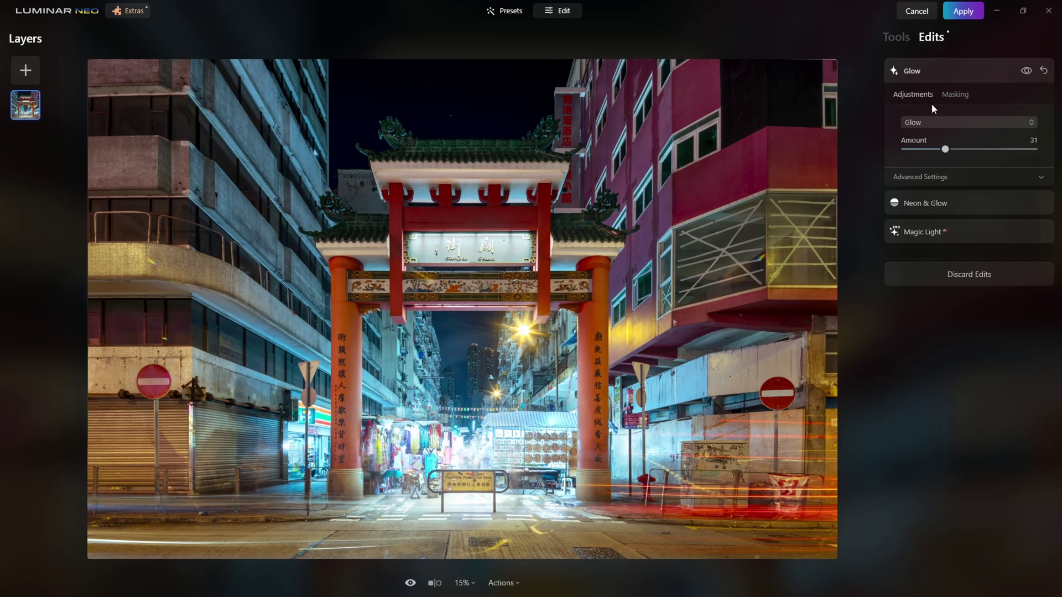
click(896, 37)
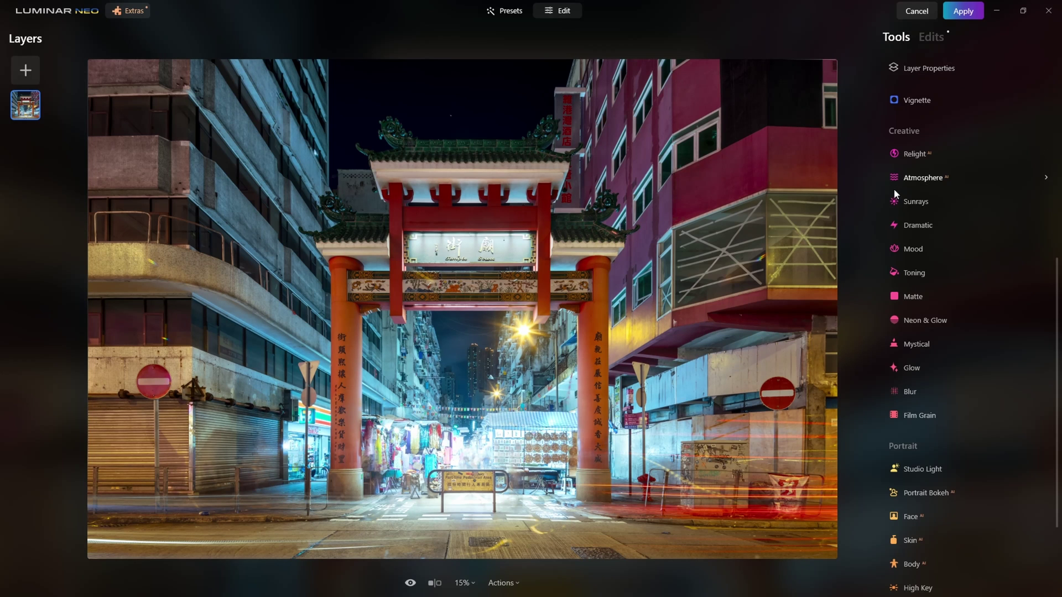
click(907, 156)
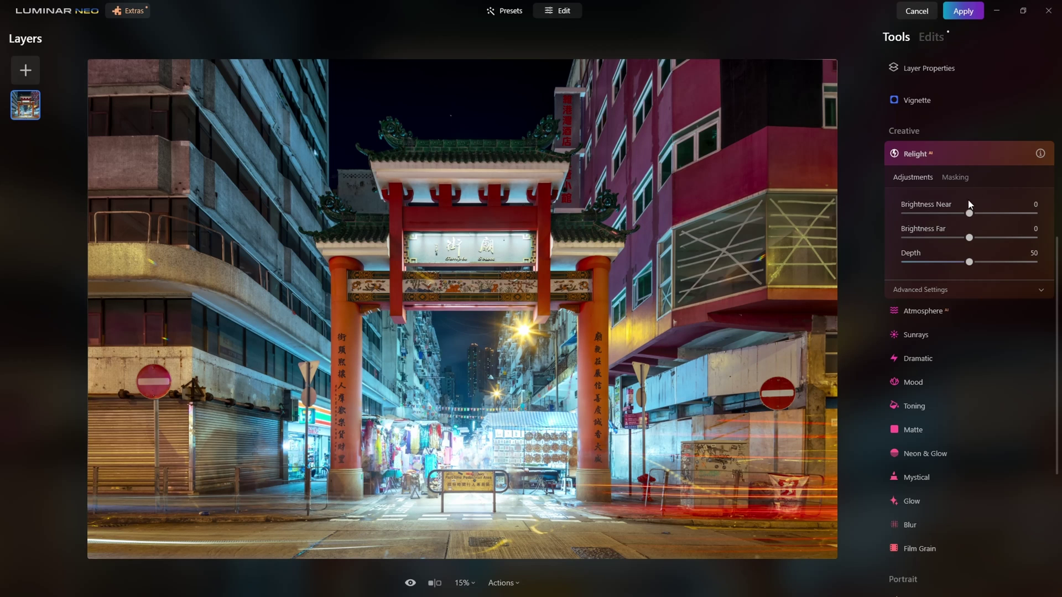
drag(968, 214, 930, 215)
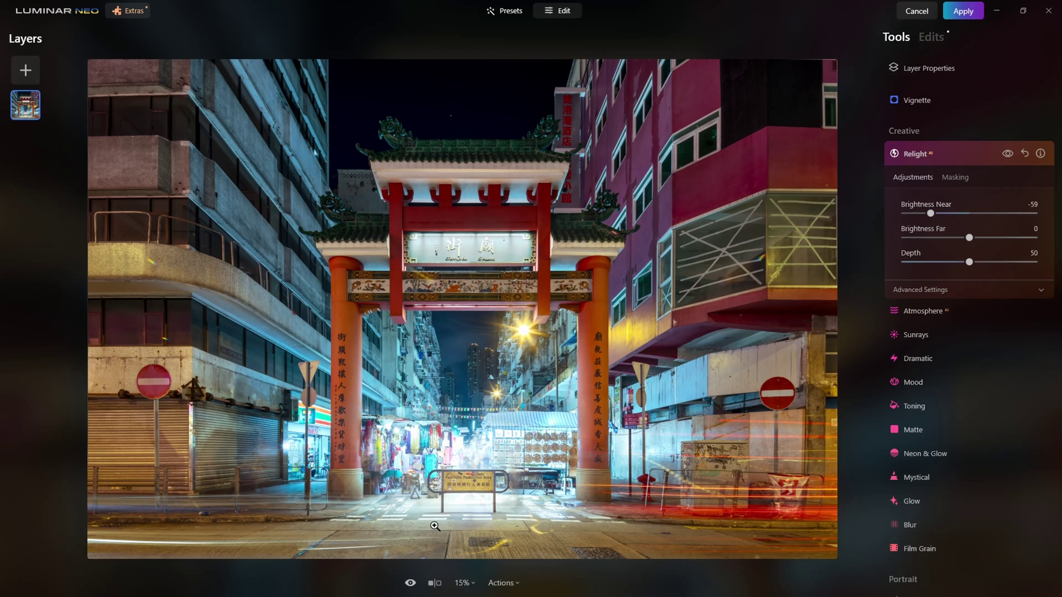
Step: Set the Relight Depth to 87, comparing with Relight on and off
click(1006, 155)
click(1006, 154)
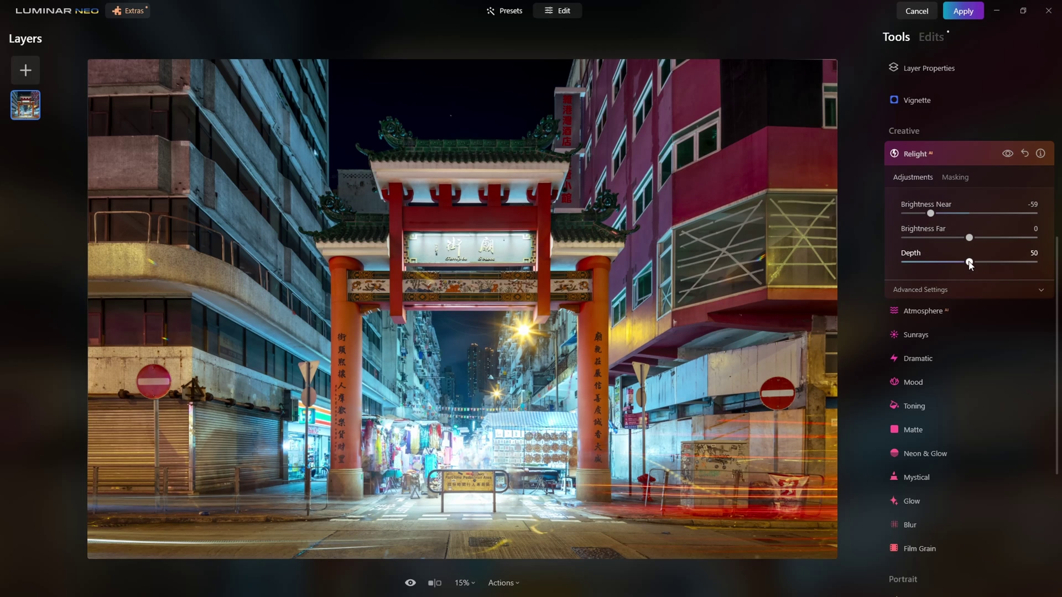
drag(969, 264, 860, 265)
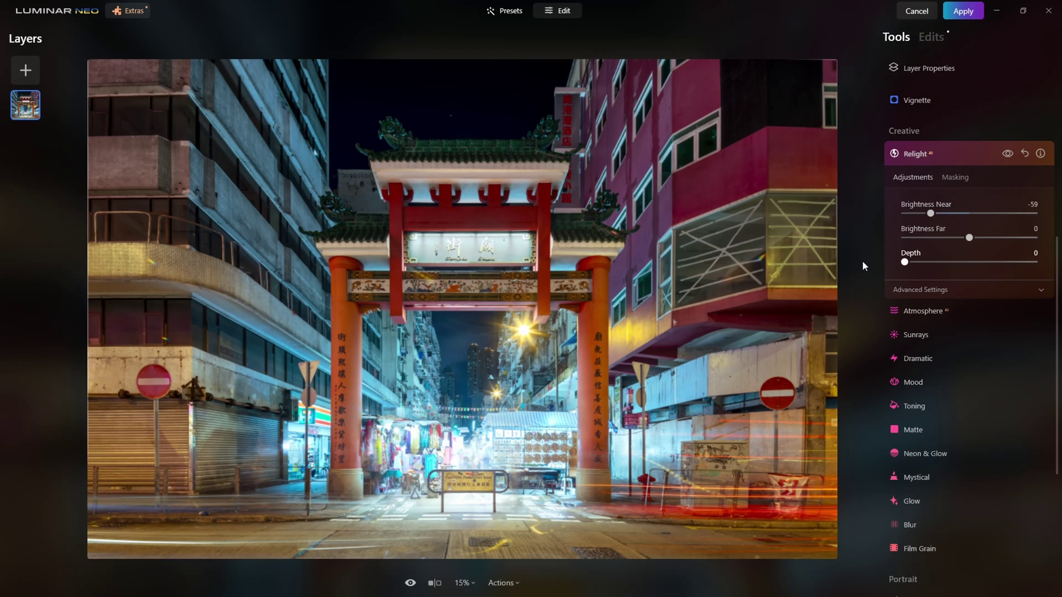
drag(903, 264, 1018, 266)
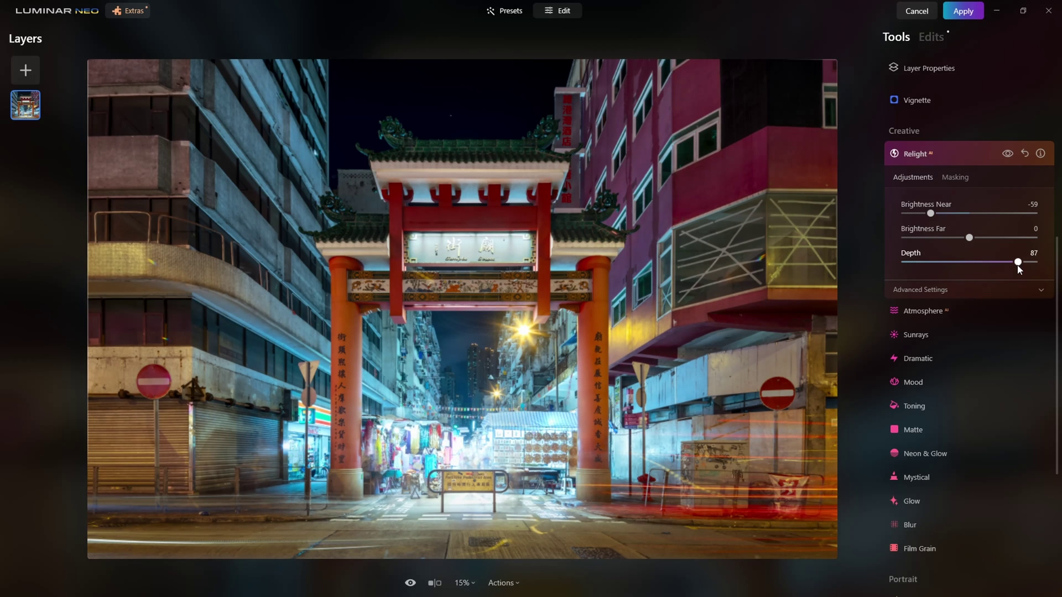
click(1007, 155)
click(1006, 154)
Step: Lift Relight Brightness Far to 2 and compare the result
drag(972, 243, 971, 244)
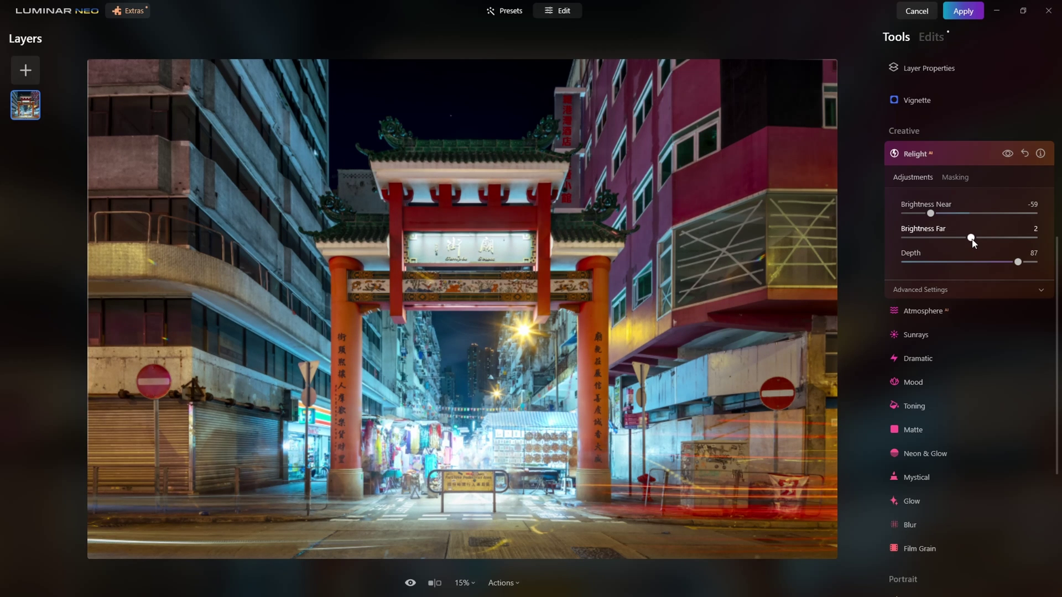
click(1007, 154)
click(1007, 154)
click(1007, 154)
click(1007, 155)
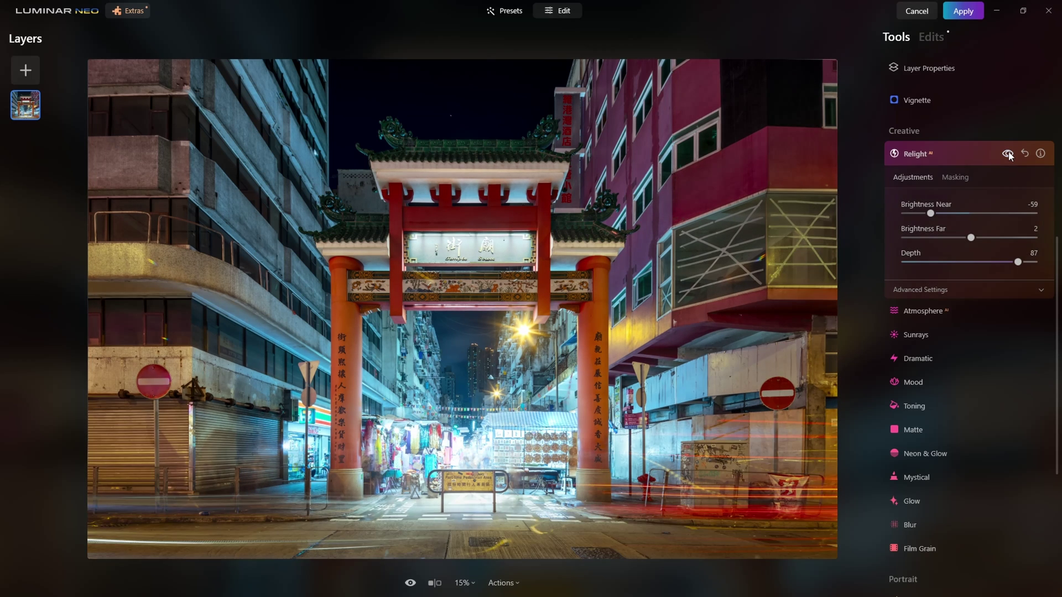
Step: Check Relight on and off once more, then fold away its settings
click(1008, 155)
click(1007, 154)
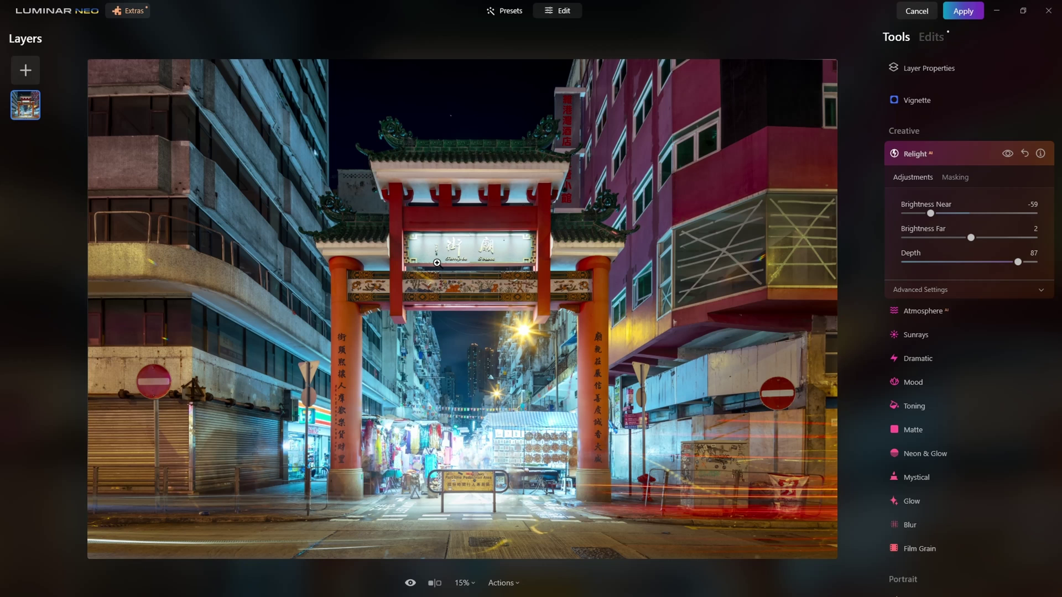
click(958, 154)
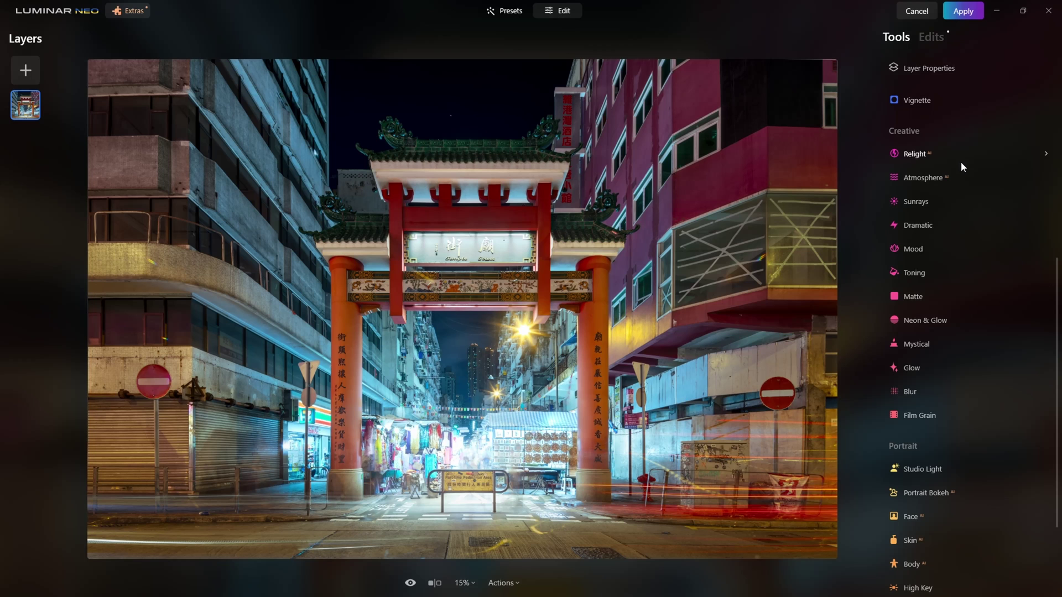
Step: Open Mood and apply the Long Beach LUT from Cinematic Toning
click(914, 248)
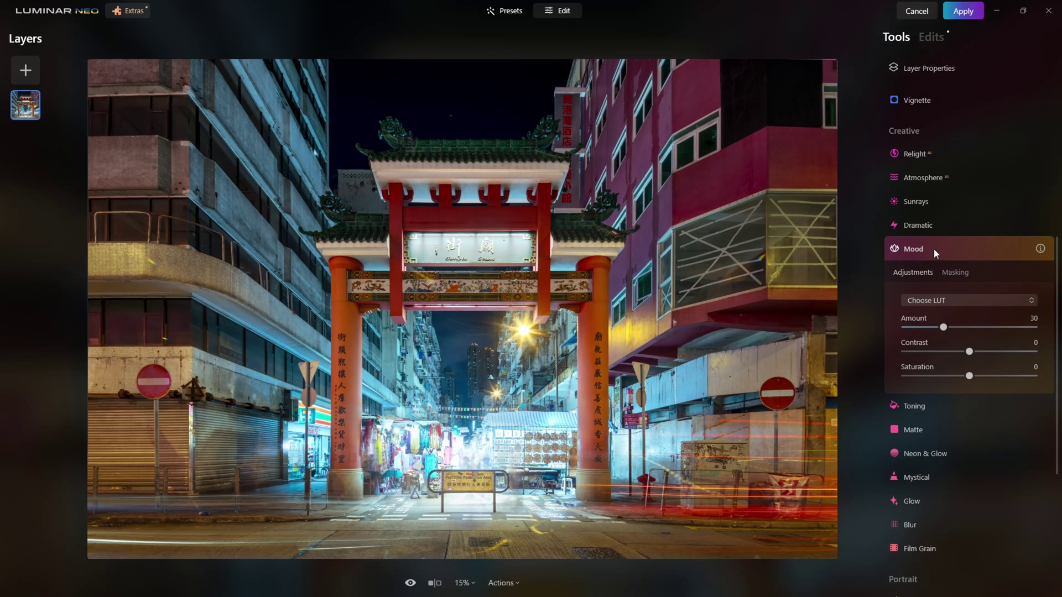
click(938, 299)
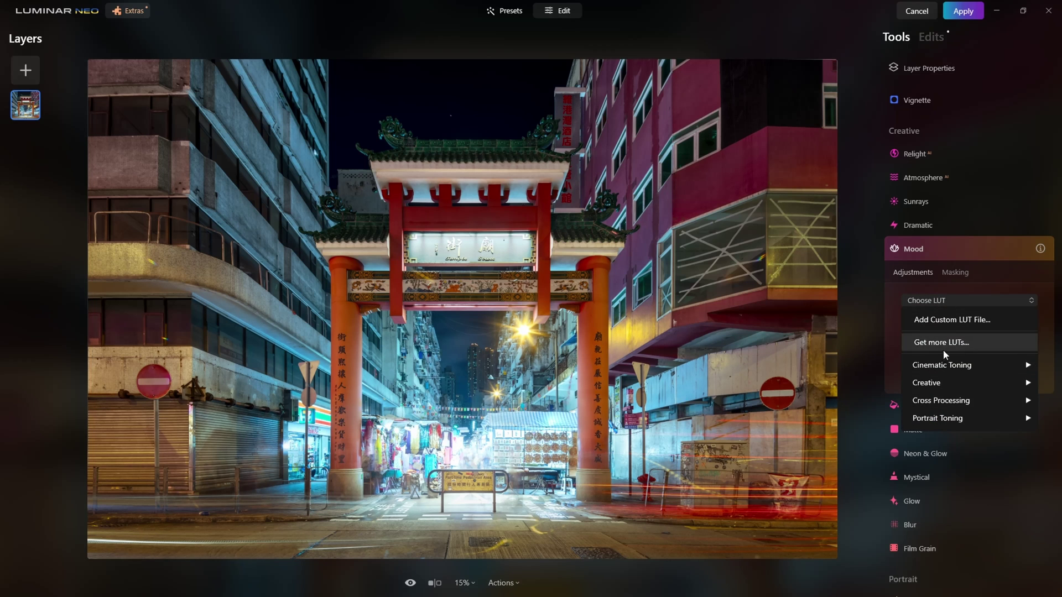
mouse_move(943, 379)
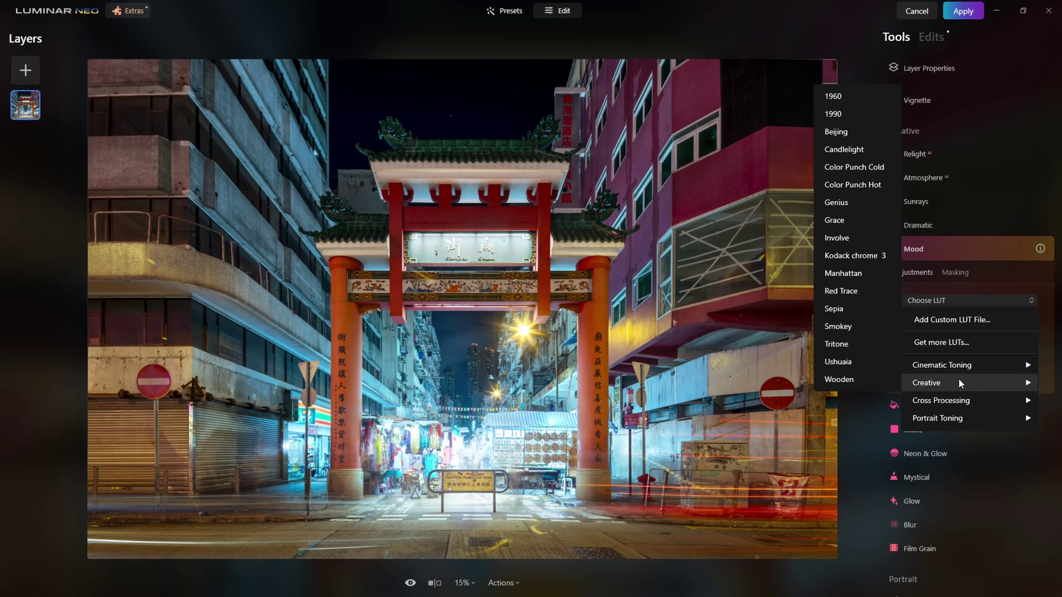
mouse_move(981, 366)
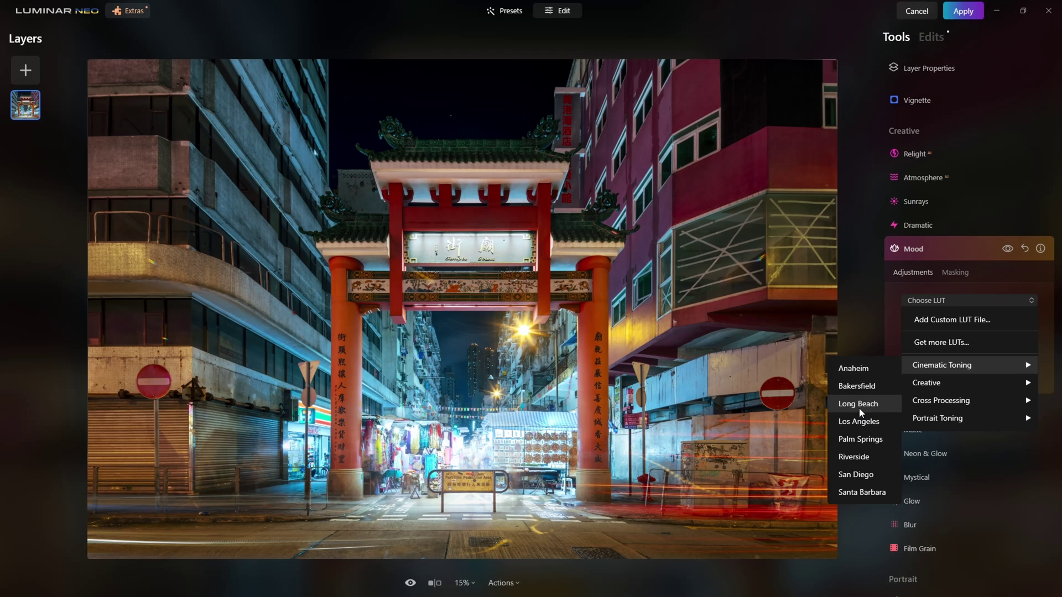
click(861, 409)
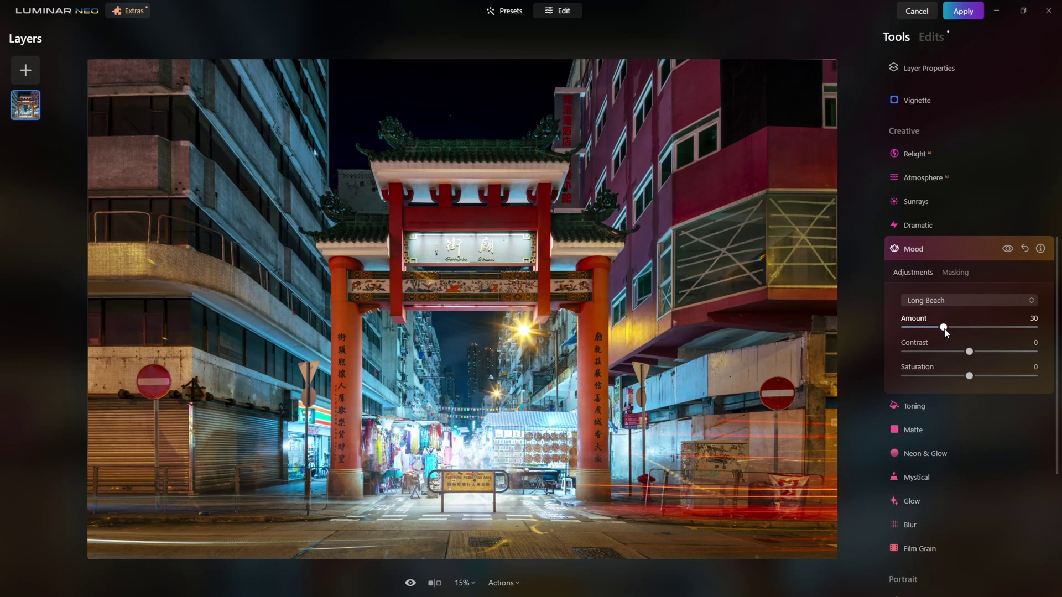
Step: Set the Long Beach Mood Amount to 32, comparing with Mood on and off
mouse_move(945, 330)
mouse_down()
mouse_move(1038, 333)
mouse_move(903, 328)
mouse_move(946, 329)
mouse_up()
click(1005, 250)
click(1004, 249)
mouse_move(969, 352)
mouse_down()
mouse_move(987, 351)
mouse_move(971, 351)
mouse_up()
click(1007, 250)
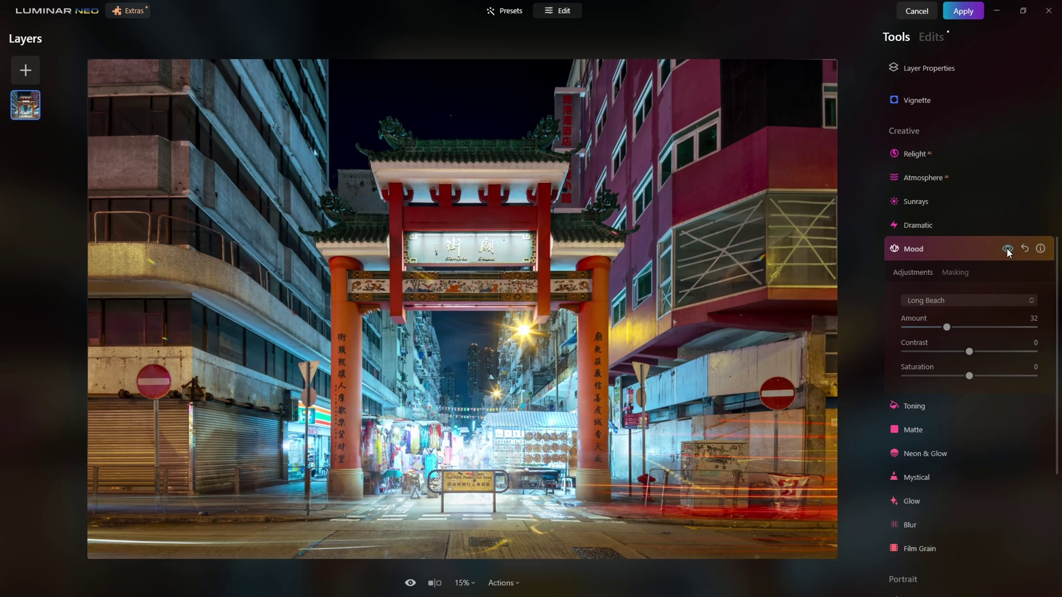
click(1007, 249)
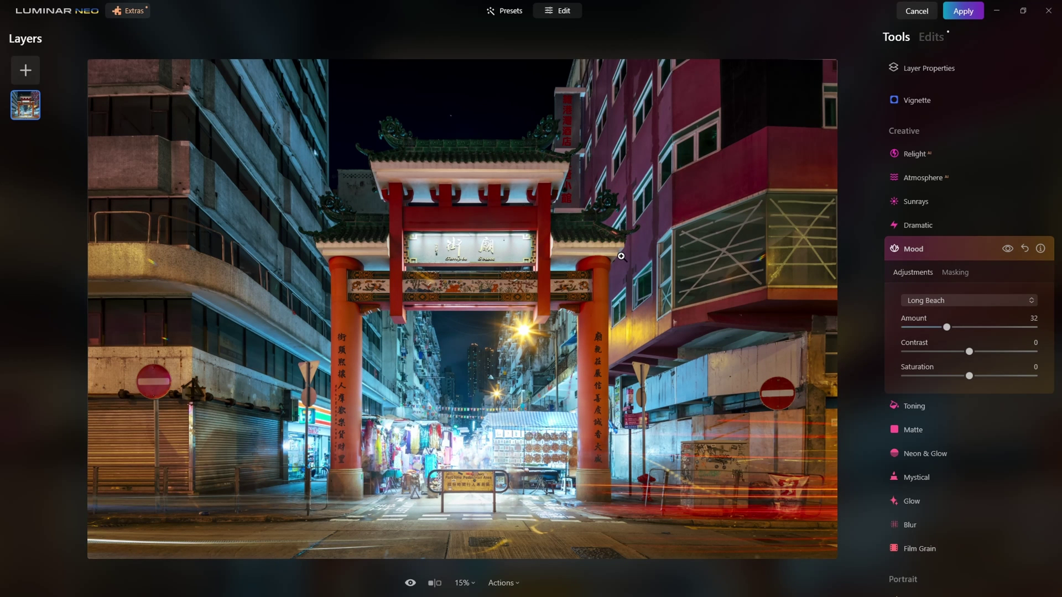
Step: Show the Edits list, collapse Mood, and compare the edited photo with the original
click(931, 36)
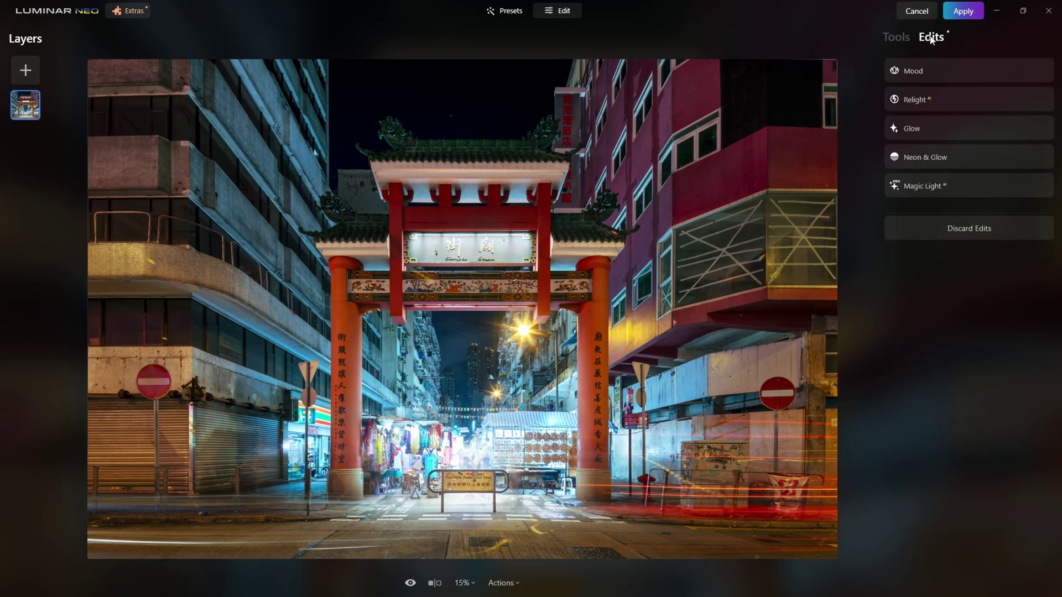
click(921, 73)
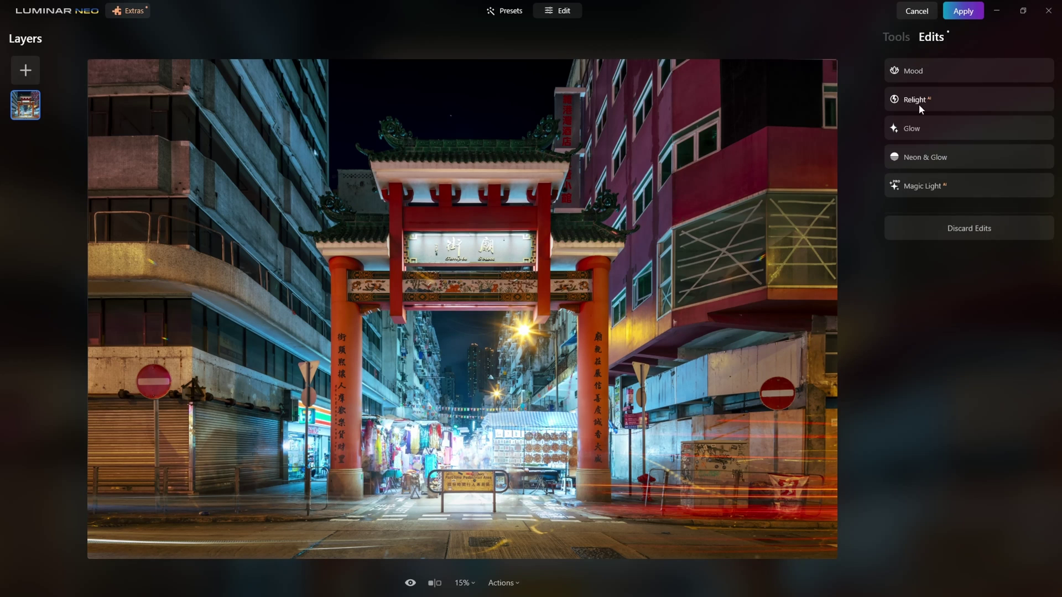
click(409, 585)
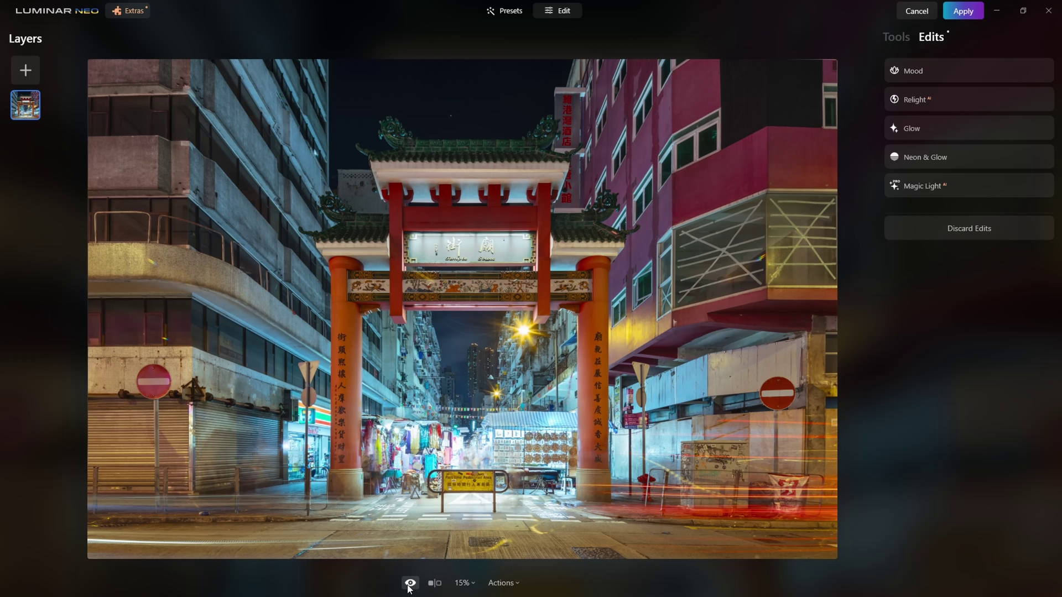
click(410, 585)
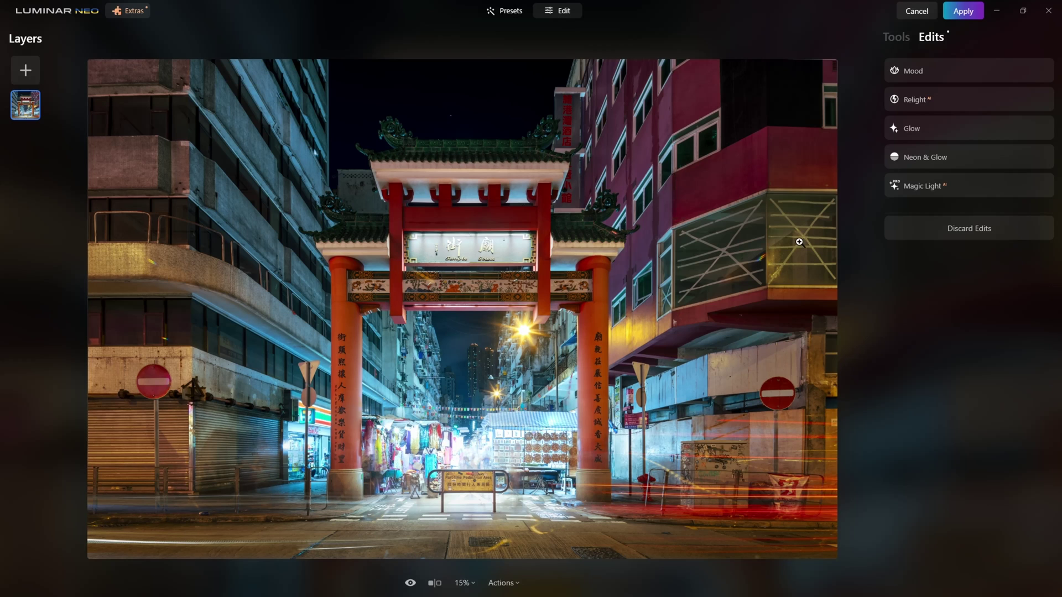
Step: Bring up the revert and save-preset options, then review the Glow and Mood settings
click(516, 585)
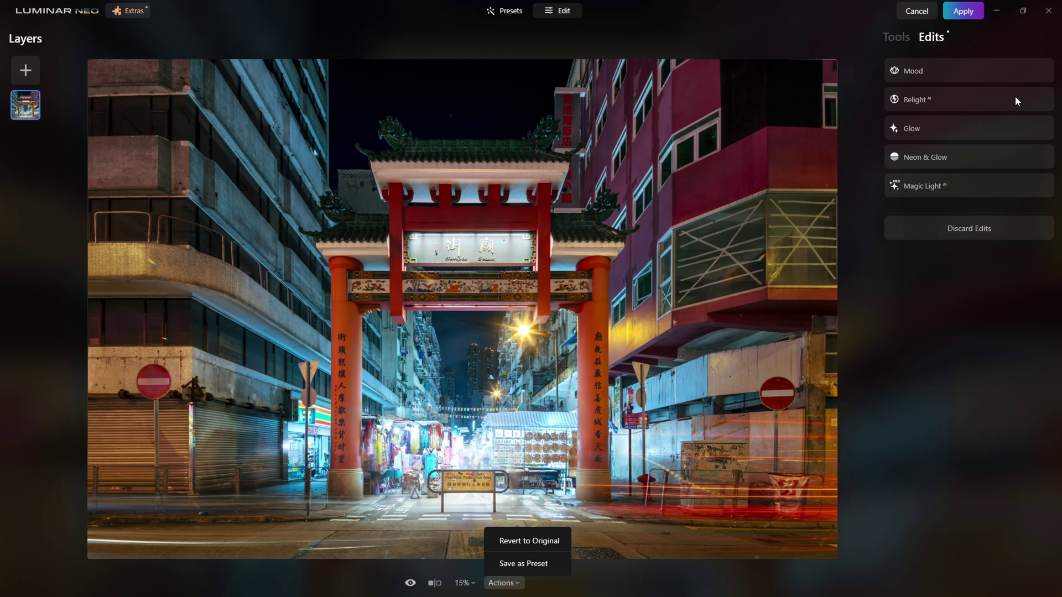
click(949, 127)
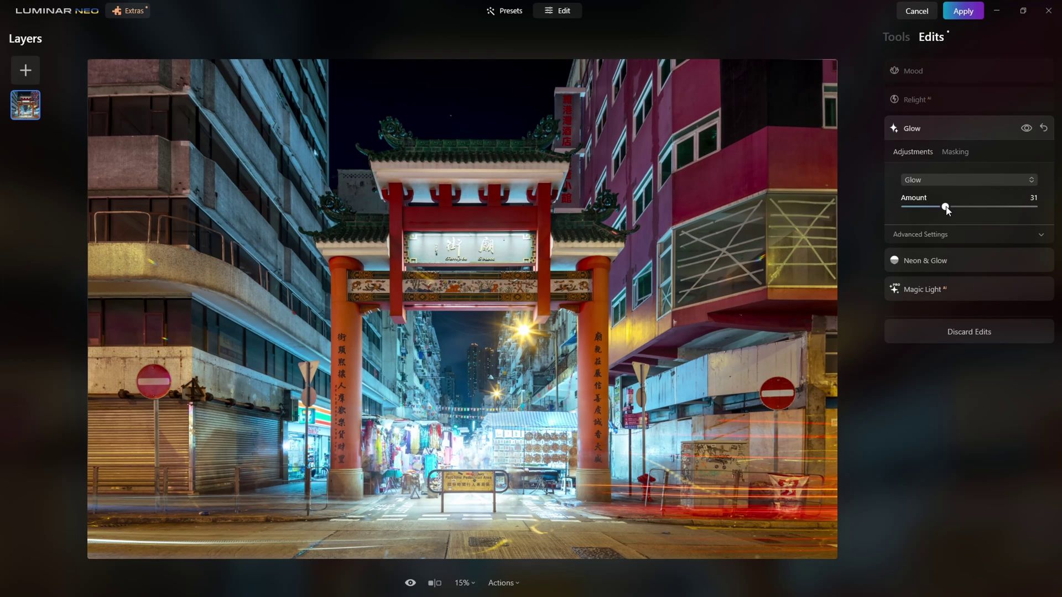
click(957, 126)
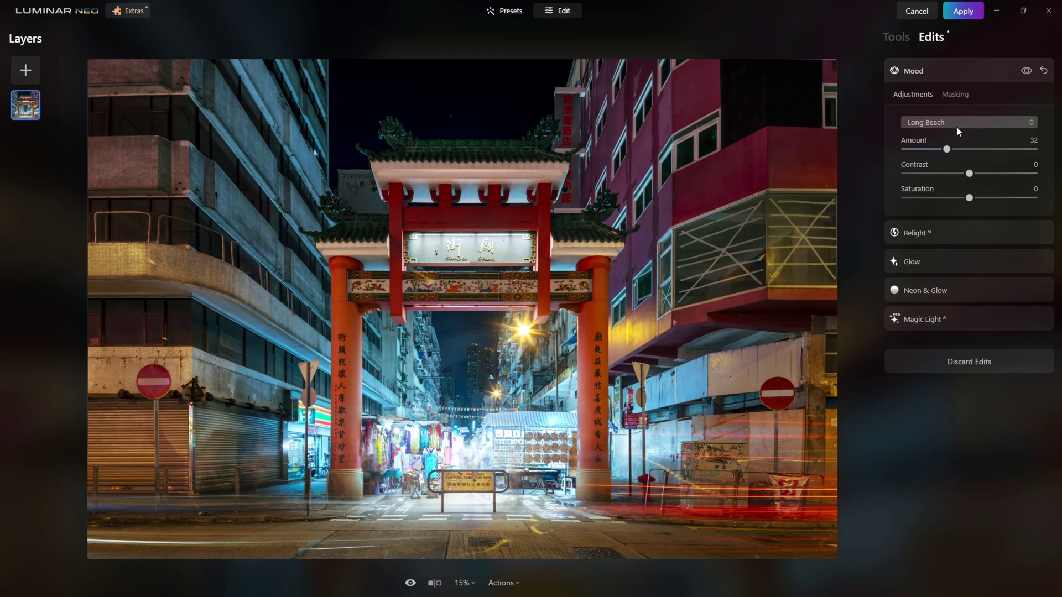
Step: Apply the Luminar Neo edits so the render returns to Photoshop
click(960, 11)
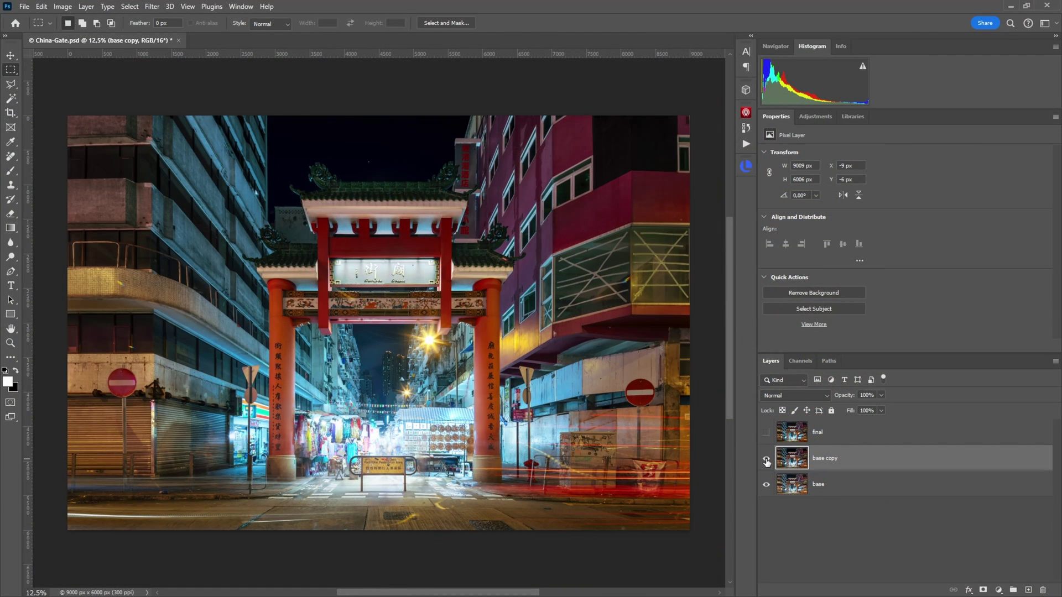
Step: Compare base copy by hiding and showing it, then make the final layer visible
click(767, 461)
click(766, 461)
click(767, 433)
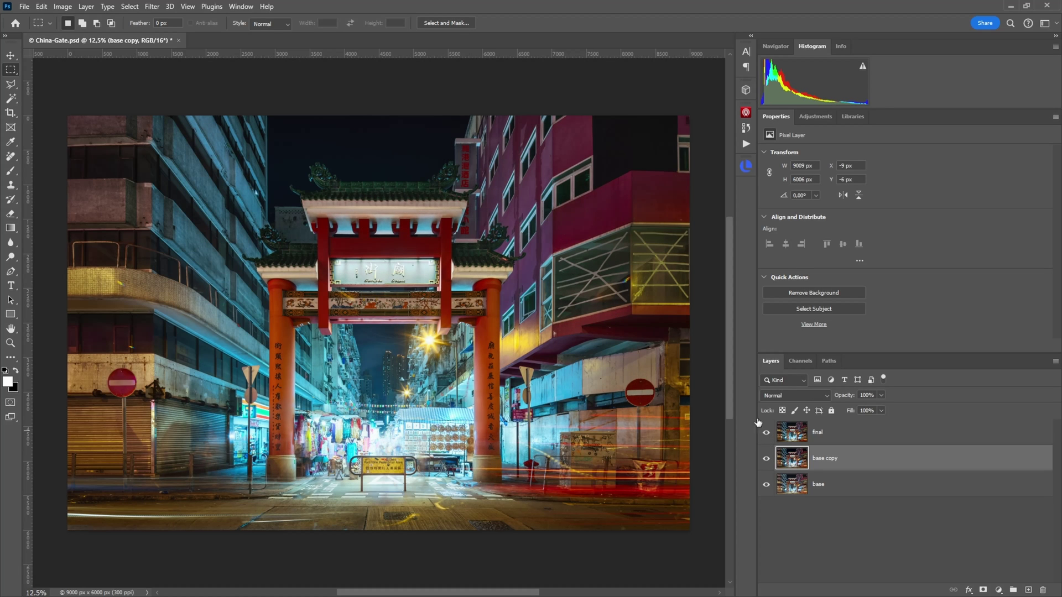